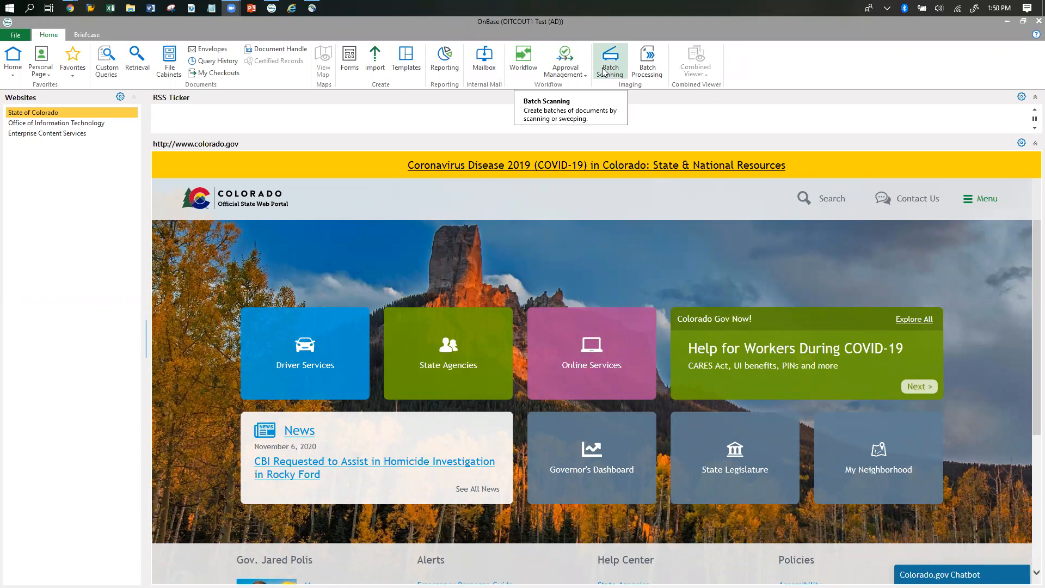
Open the In Project Manager/Buyer Review queue under CDOTAP 01 AP Processing in Workflow and look through its invoices.
click(526, 67)
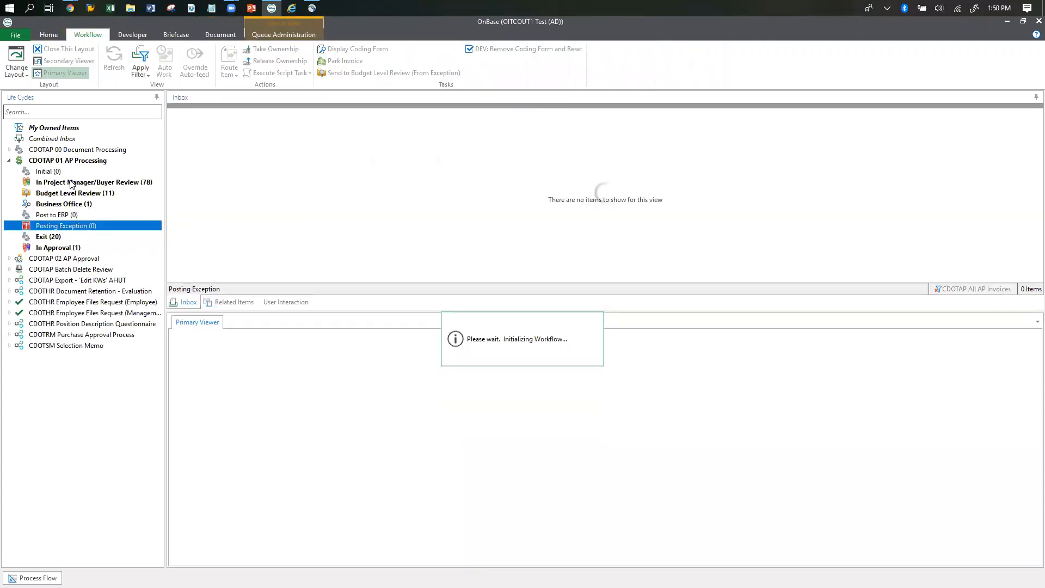
click(71, 183)
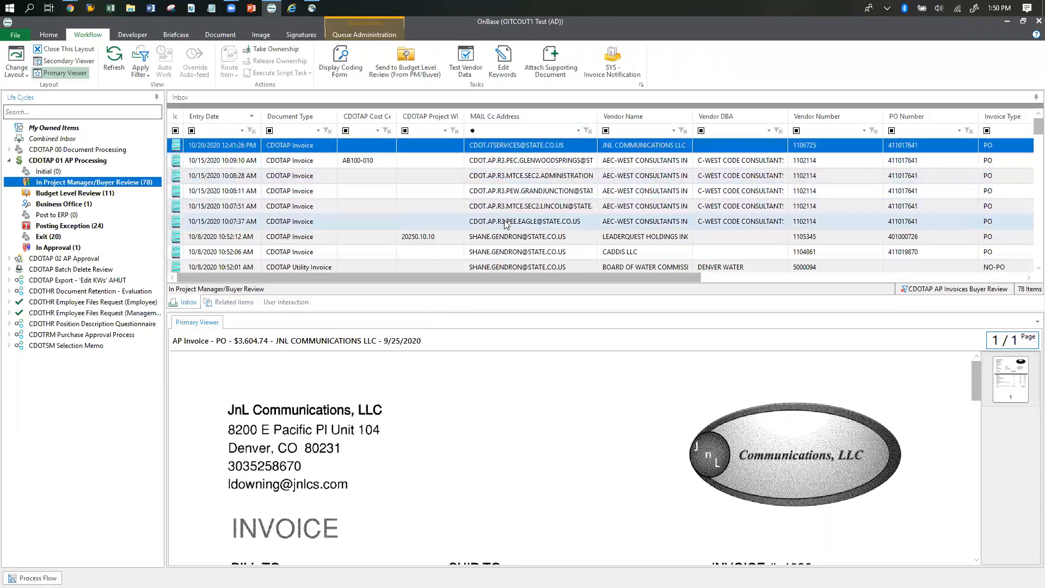
scroll(504, 224, down, 2)
scroll(503, 225, up, 3)
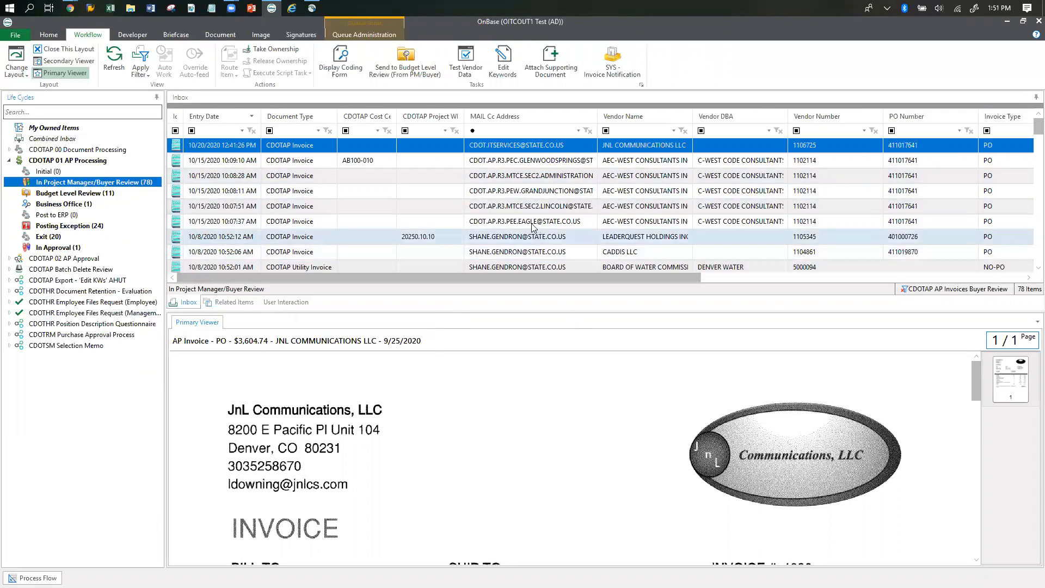
click(537, 147)
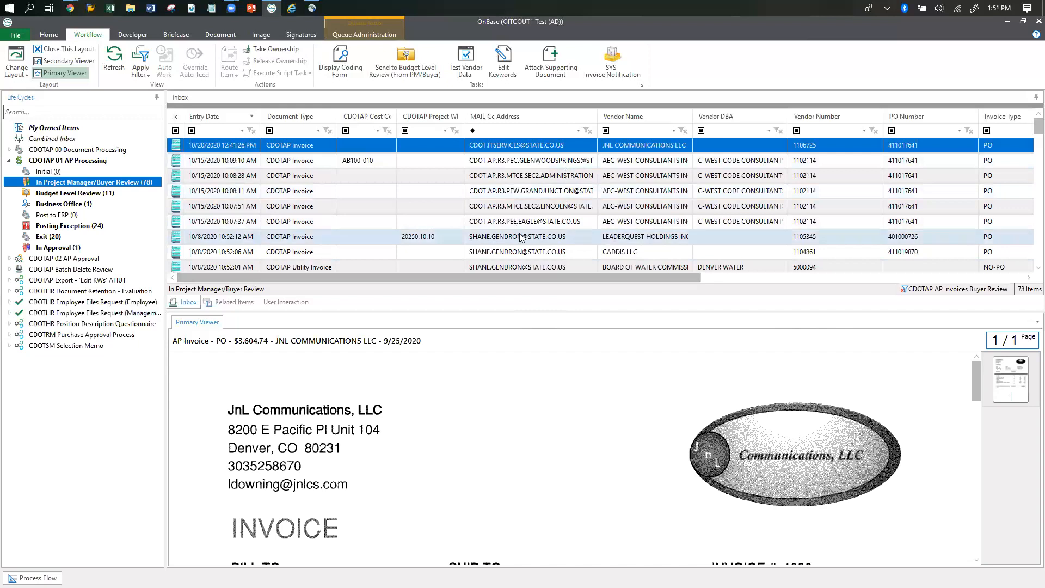
Return to the home layout and open the CDOTAP AP Status custom query.
click(48, 34)
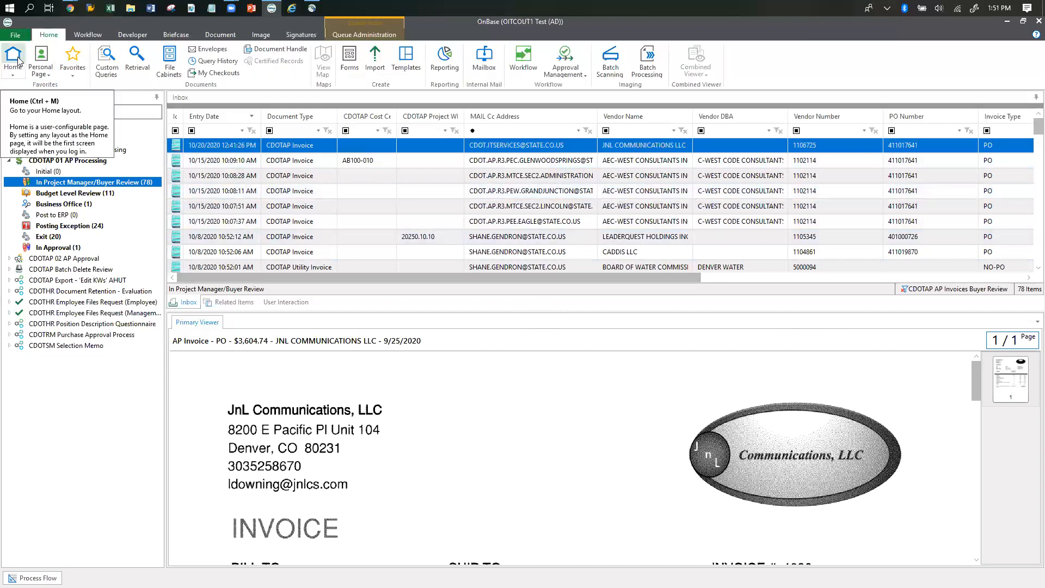
click(13, 58)
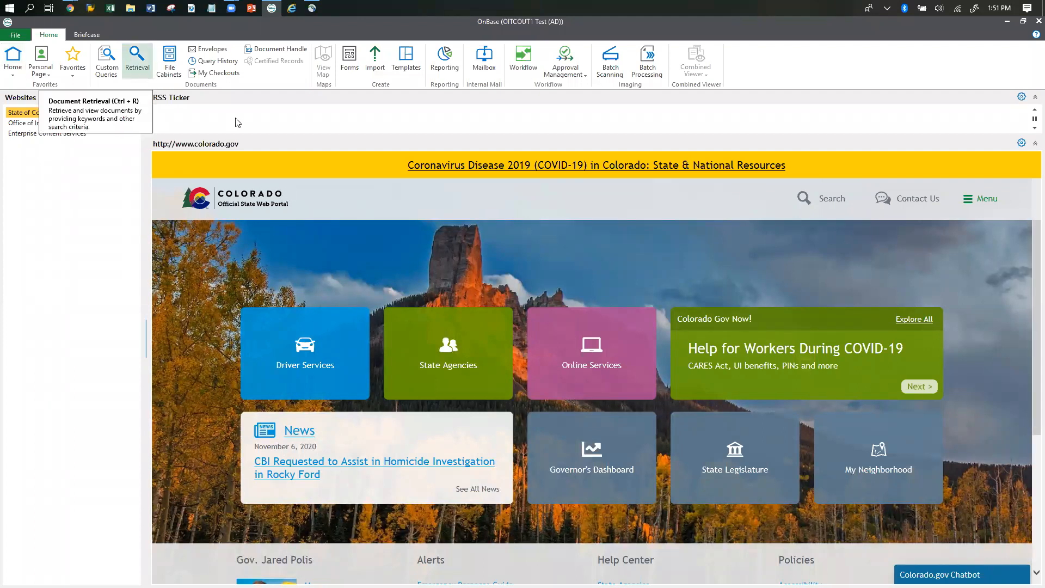
click(107, 56)
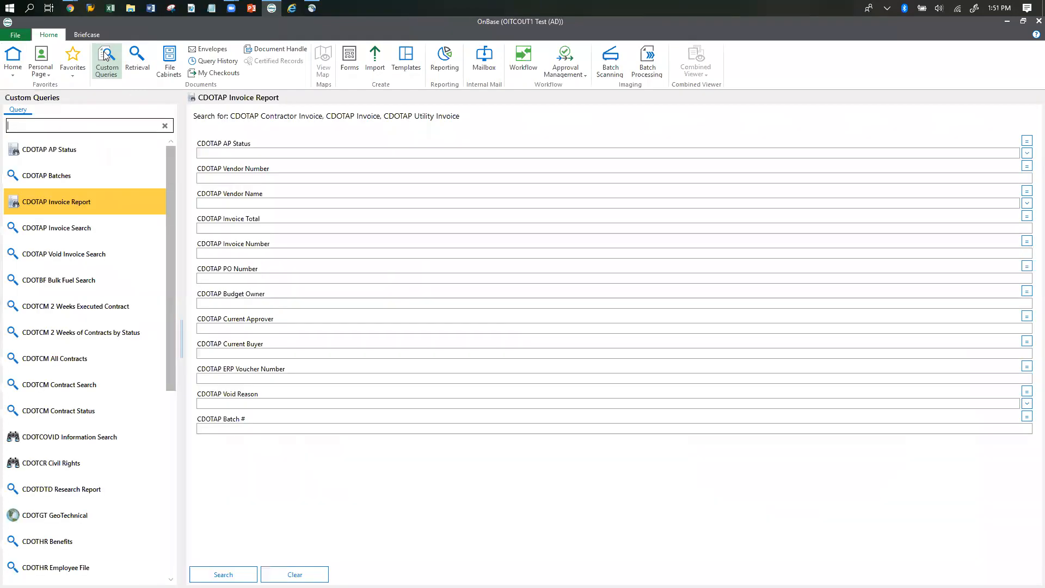
click(54, 158)
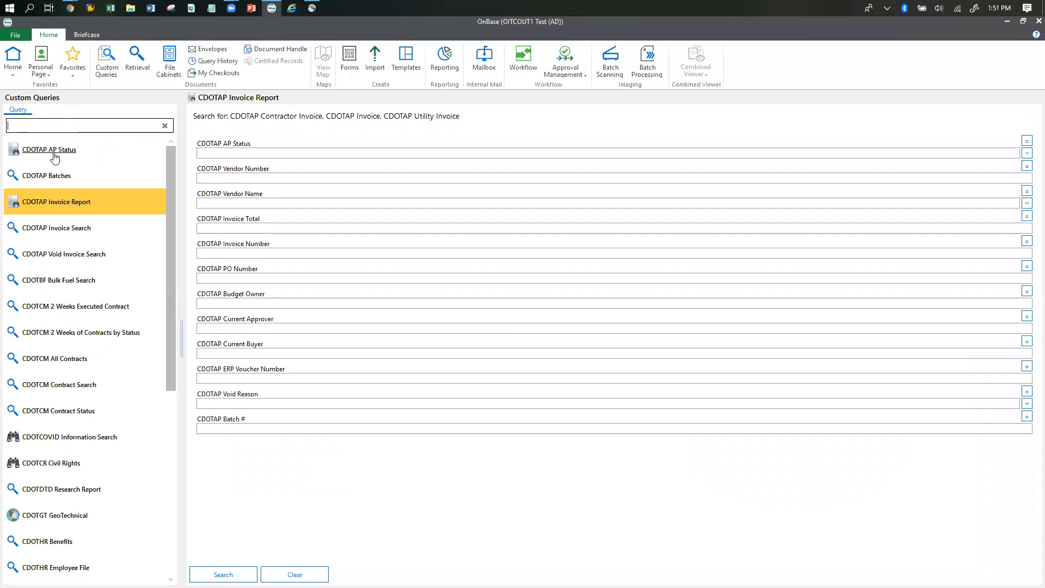
Run the query with CDOTAP AP Status set to BUYER REVIEW and CDOTAP Email set to *R3*.
click(216, 187)
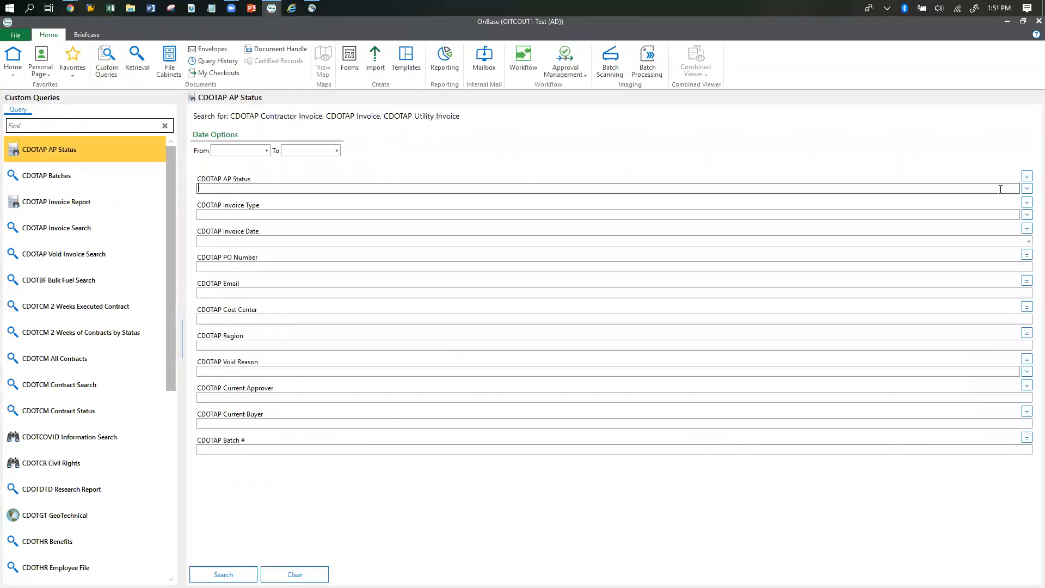
click(1026, 188)
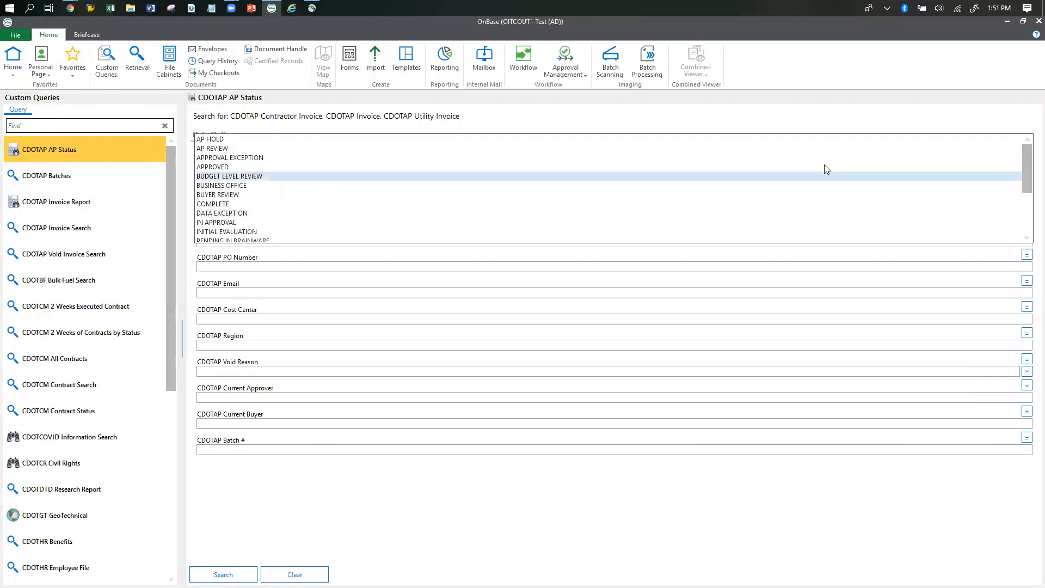
click(245, 195)
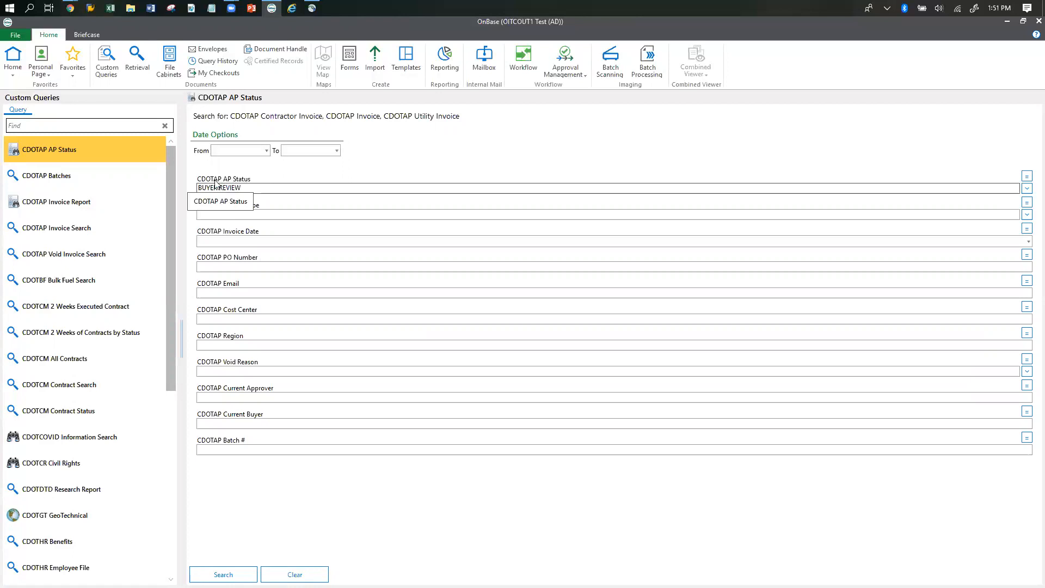
click(233, 294)
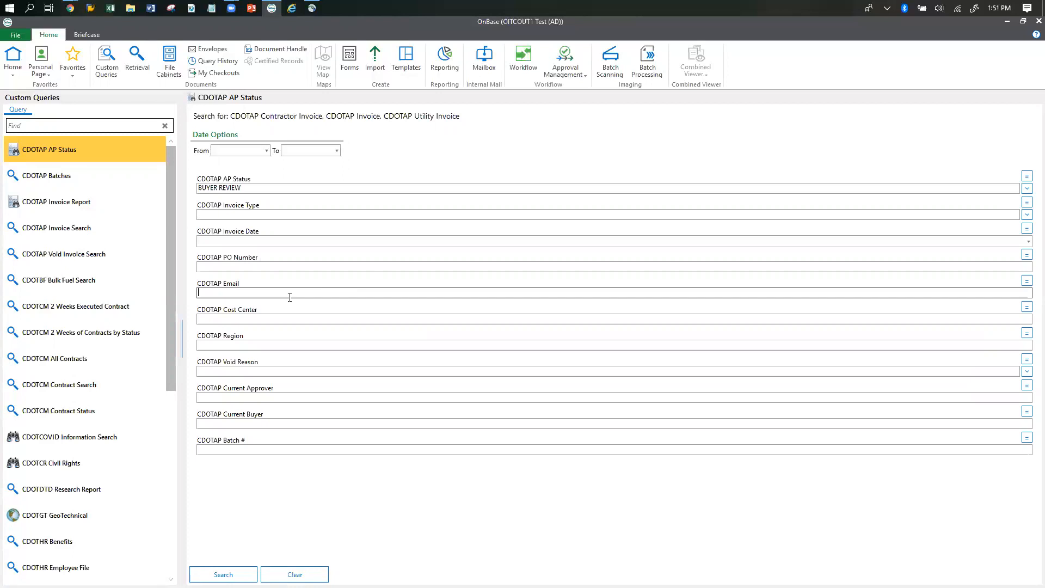
text(R3*)
key(Return)
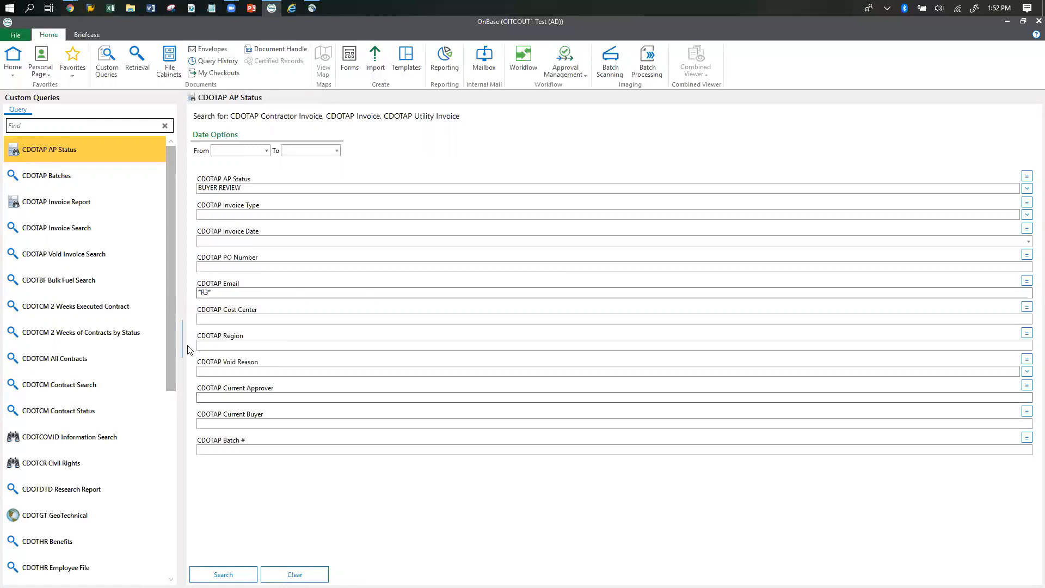
click(223, 574)
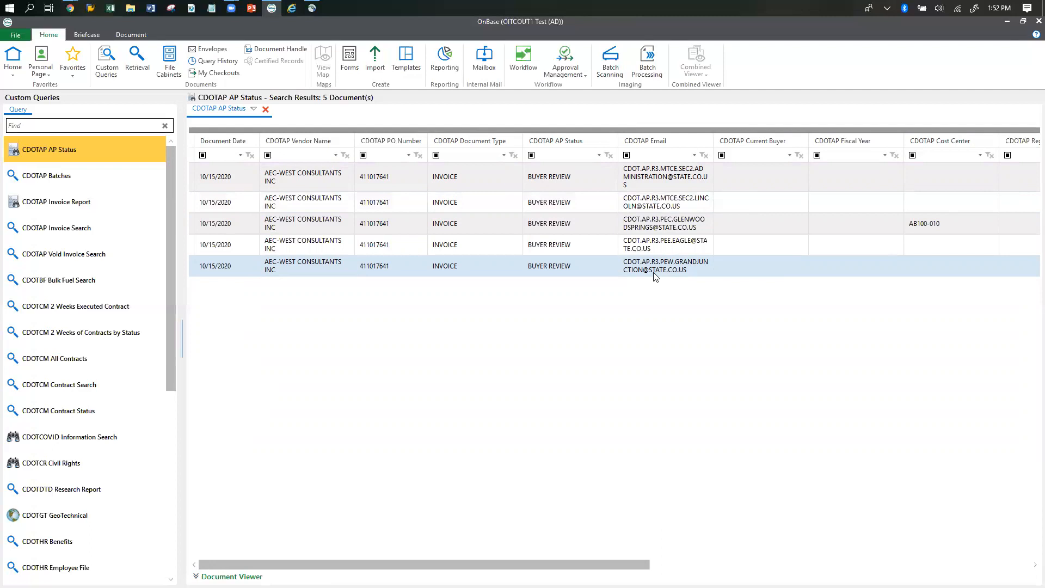
Add the executed query to the Personal Page with the description All R3 Buyer Invoices.
click(253, 110)
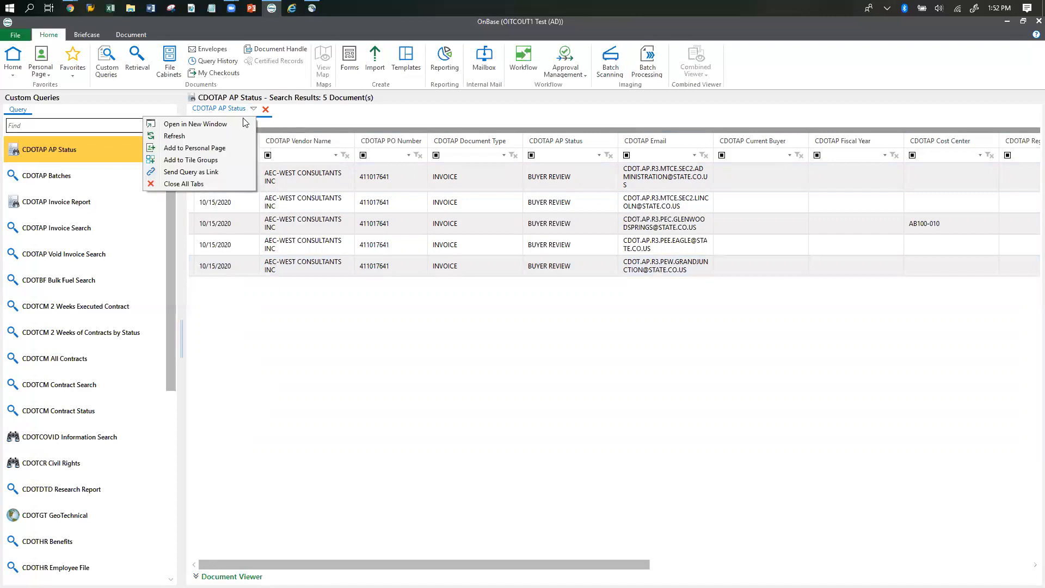
click(208, 153)
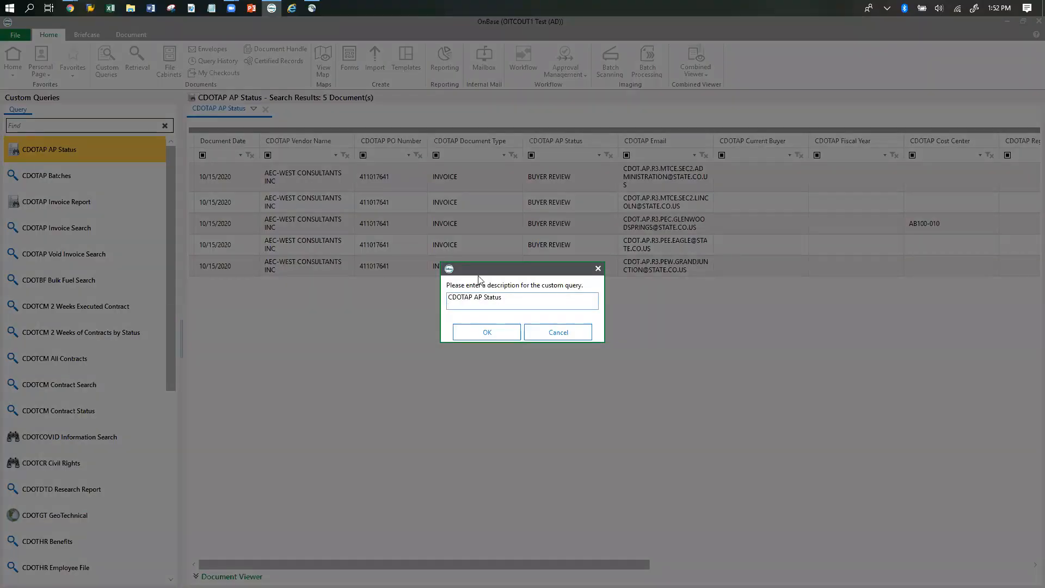
key(ctrl+a)
key(BackSpace)
text(All)
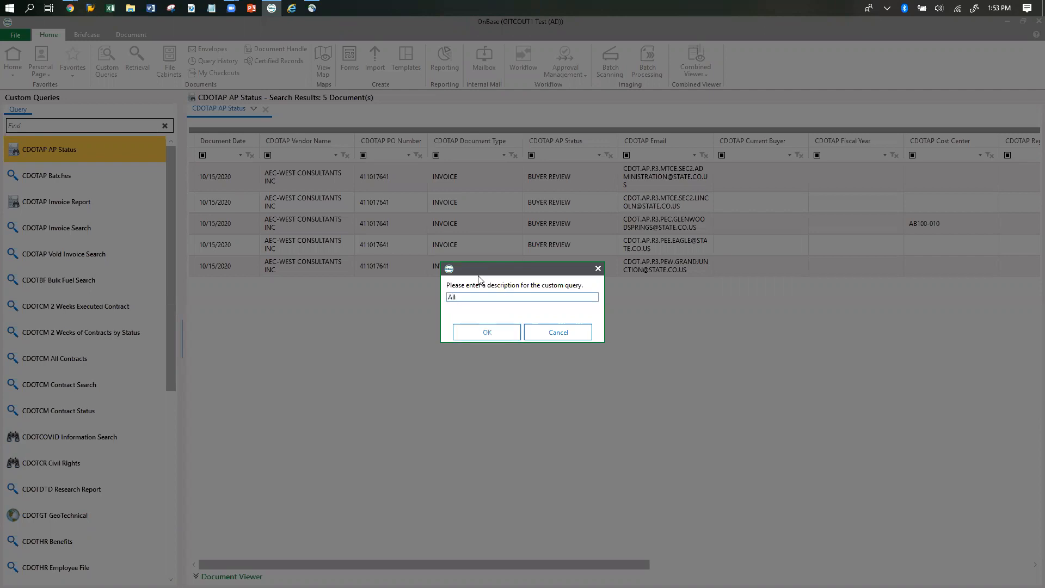
text( R3)
text(uyer Invoices)
click(487, 334)
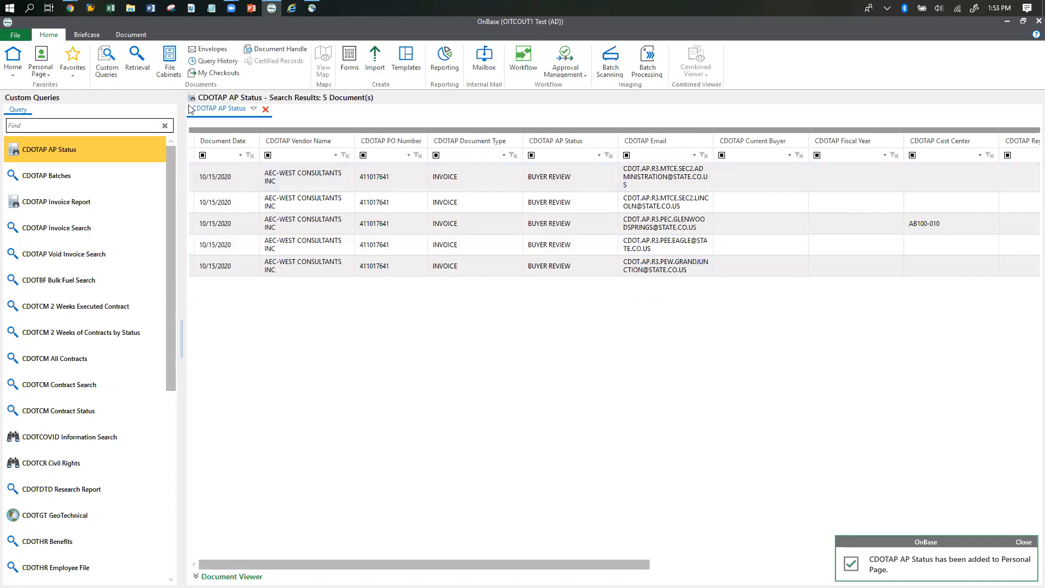
Open the Personal Page and expand the CDOTAP AP Status tile to list all its invoices.
click(44, 64)
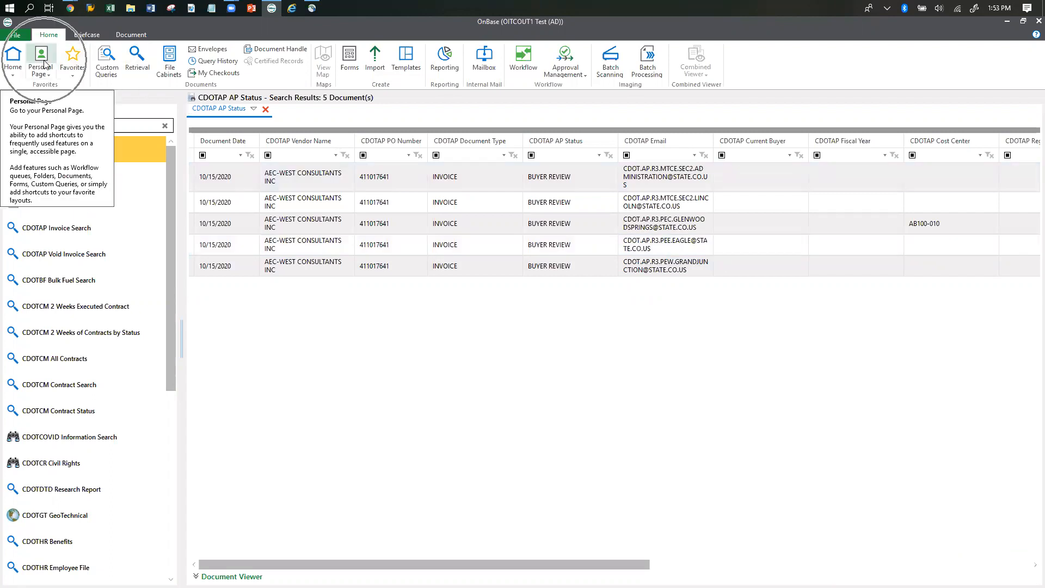
click(49, 55)
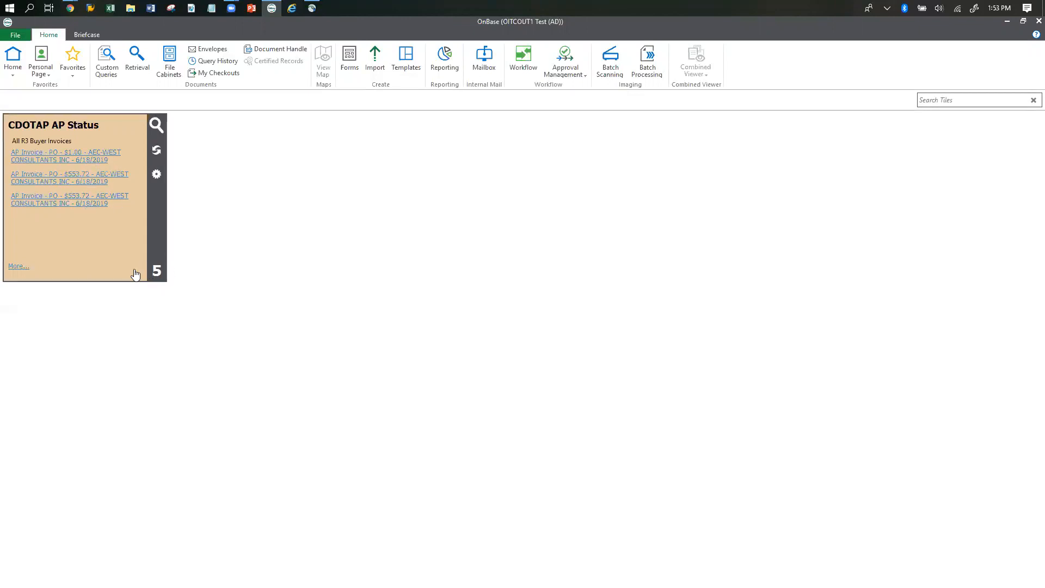
click(17, 267)
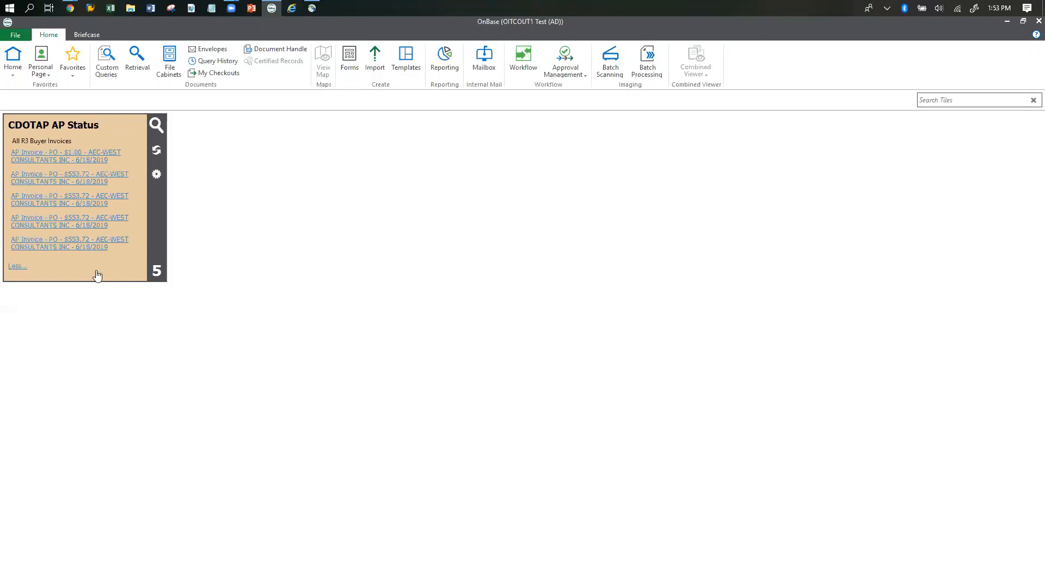
click(15, 268)
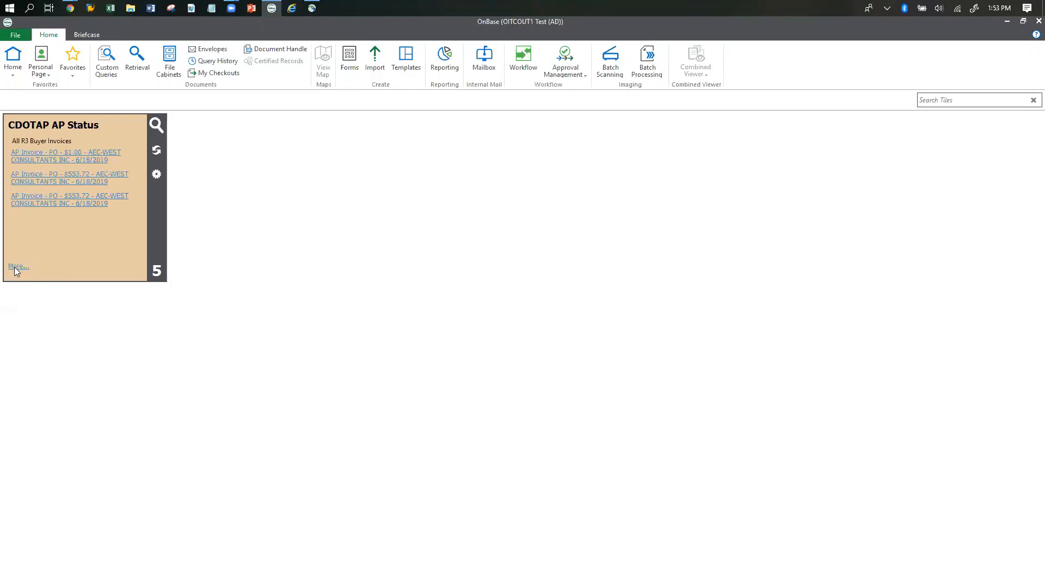
click(15, 267)
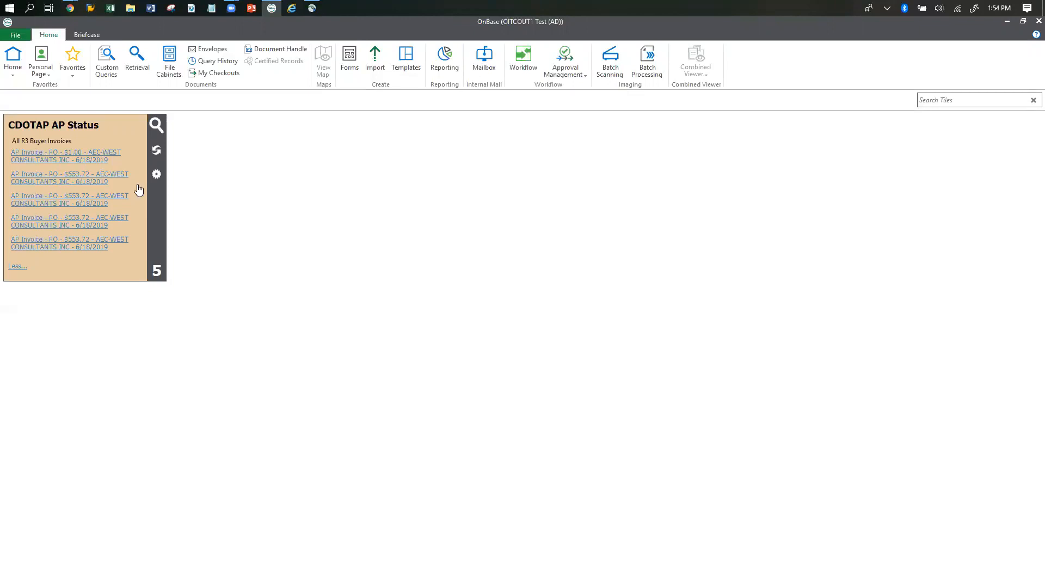
Open the CDOTAP AP Status tile's full search results in their own window and maximize it.
click(38, 129)
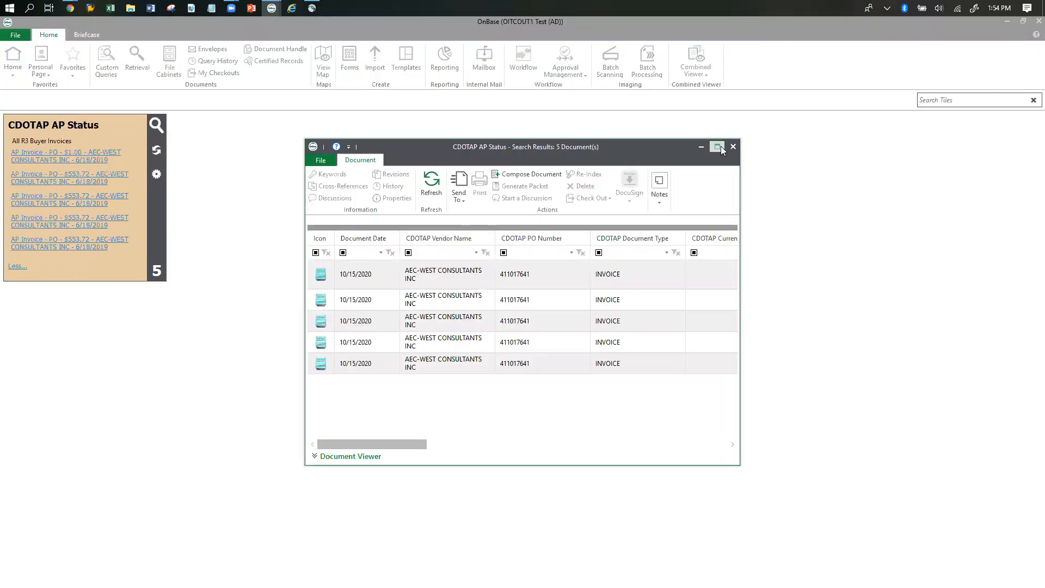
click(718, 146)
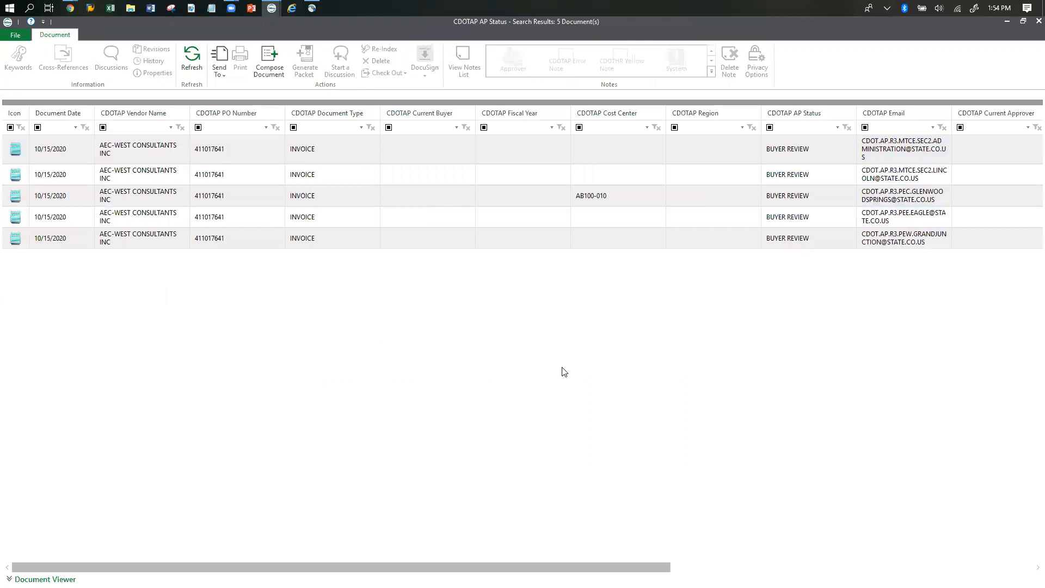
click(1024, 23)
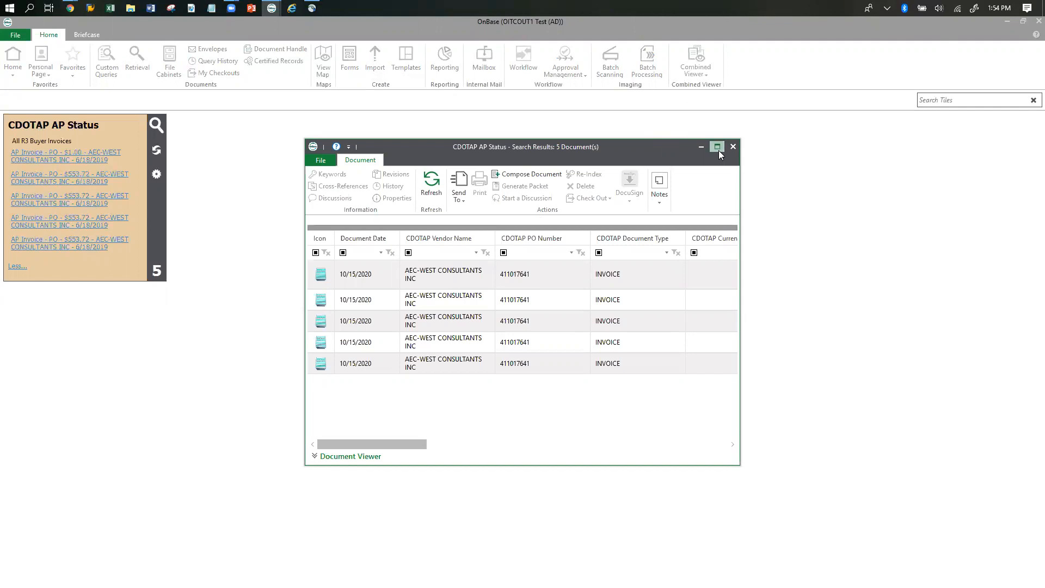
click(719, 150)
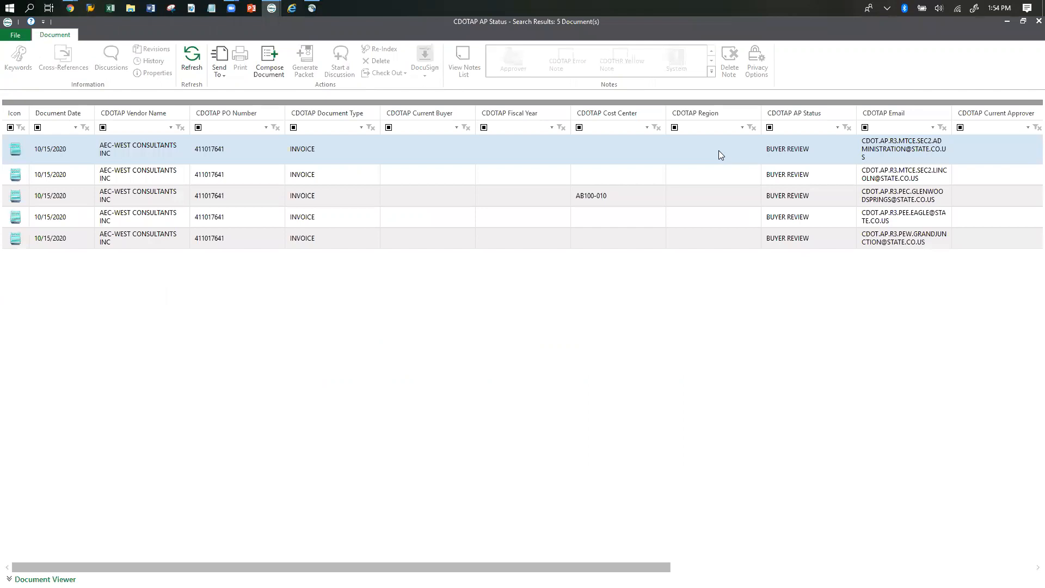
Select the first AEC-West Consultants invoice in the results and view it in the Document Viewer.
click(135, 157)
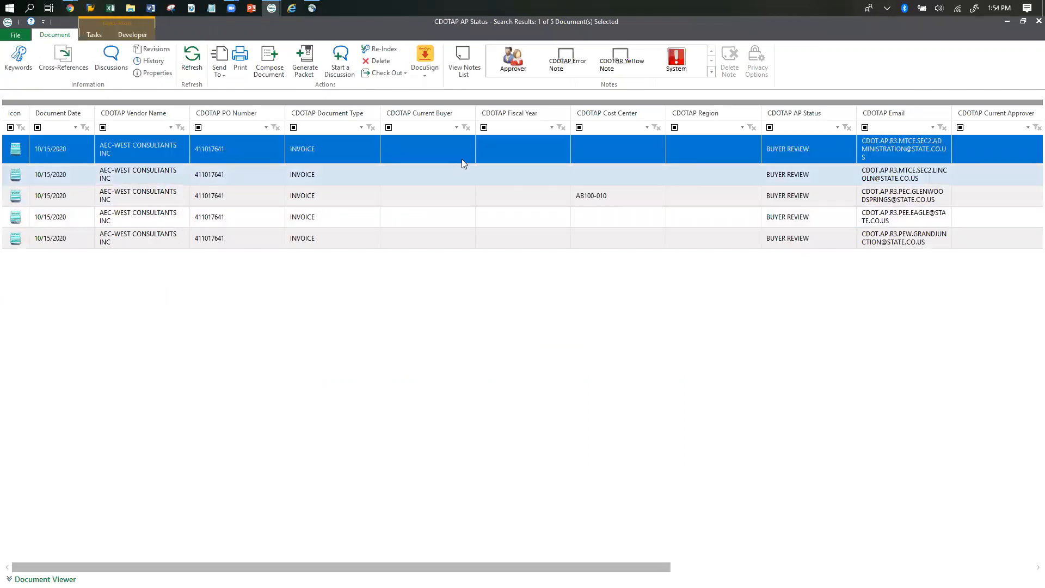
click(46, 580)
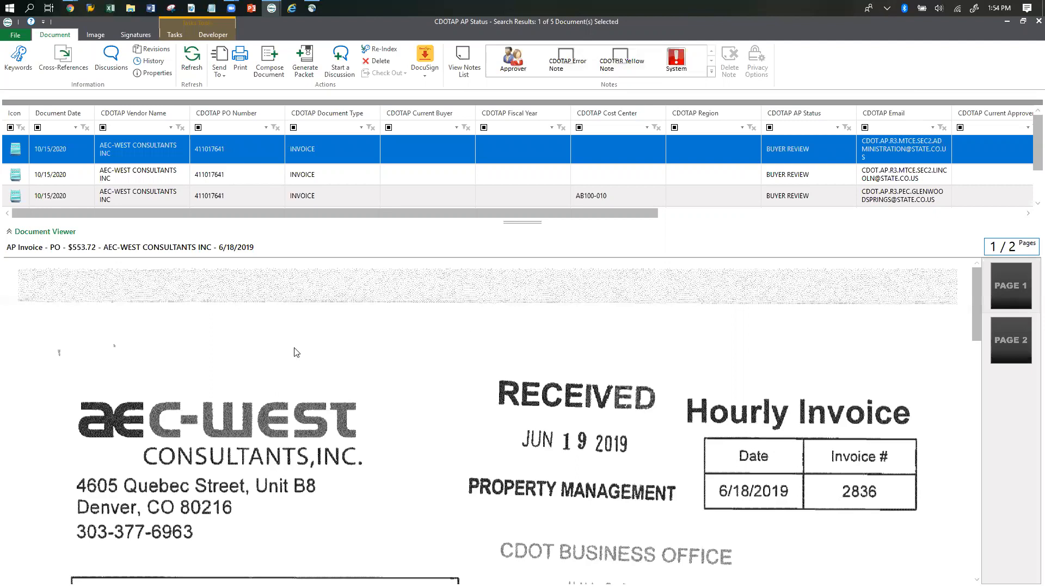
scroll(619, 439, down, 4)
scroll(619, 438, up, 4)
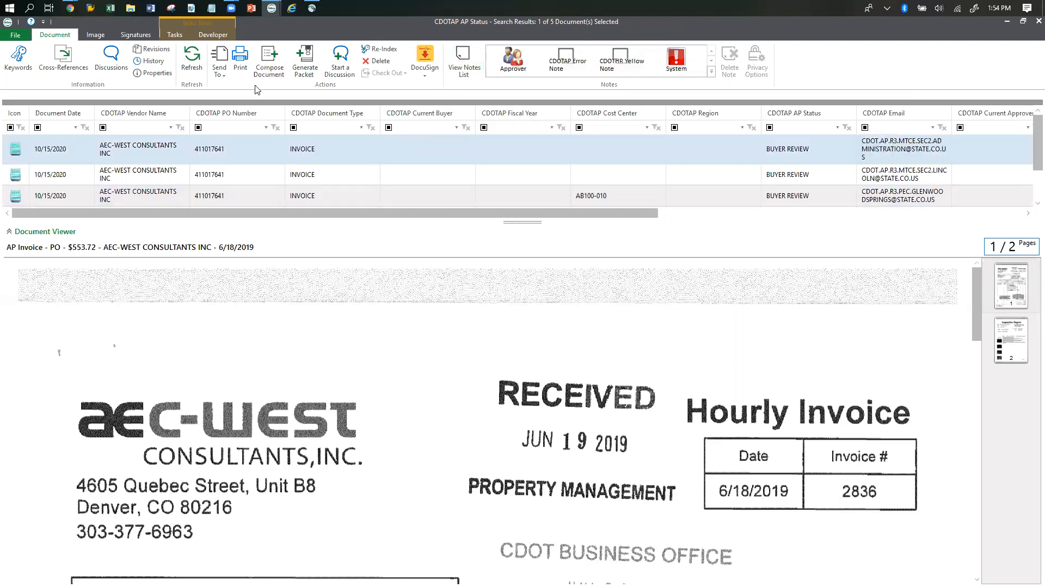
Show the workflow tasks for the selected invoice, enlarge the results list, and close the results window.
click(175, 36)
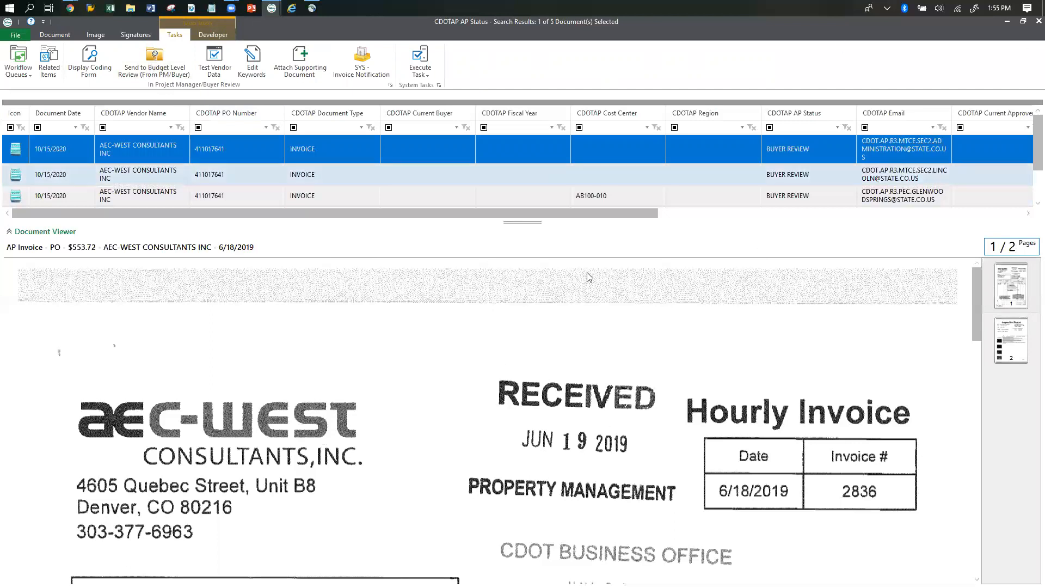
drag(518, 223, 520, 263)
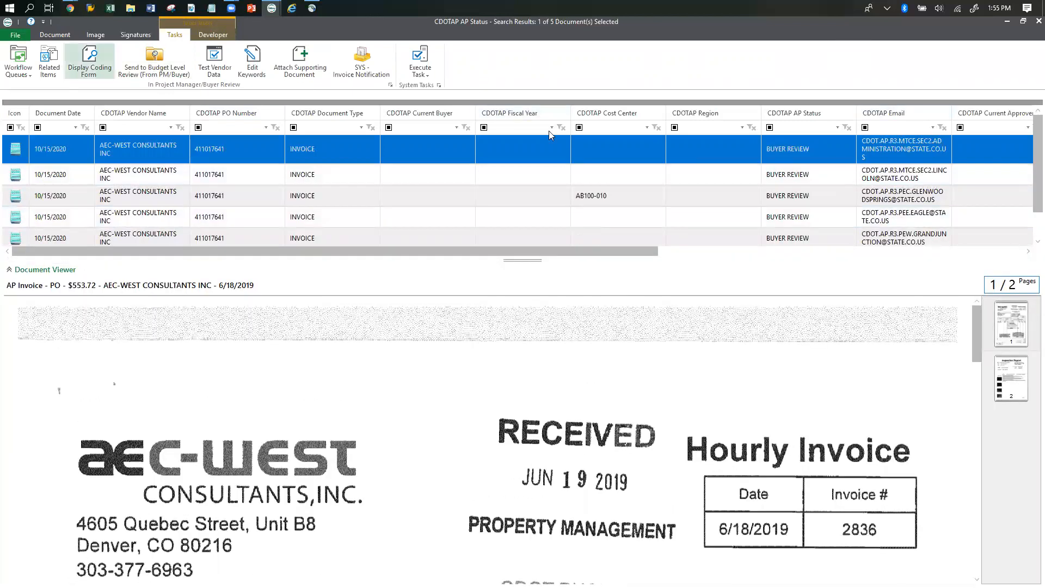
click(1032, 23)
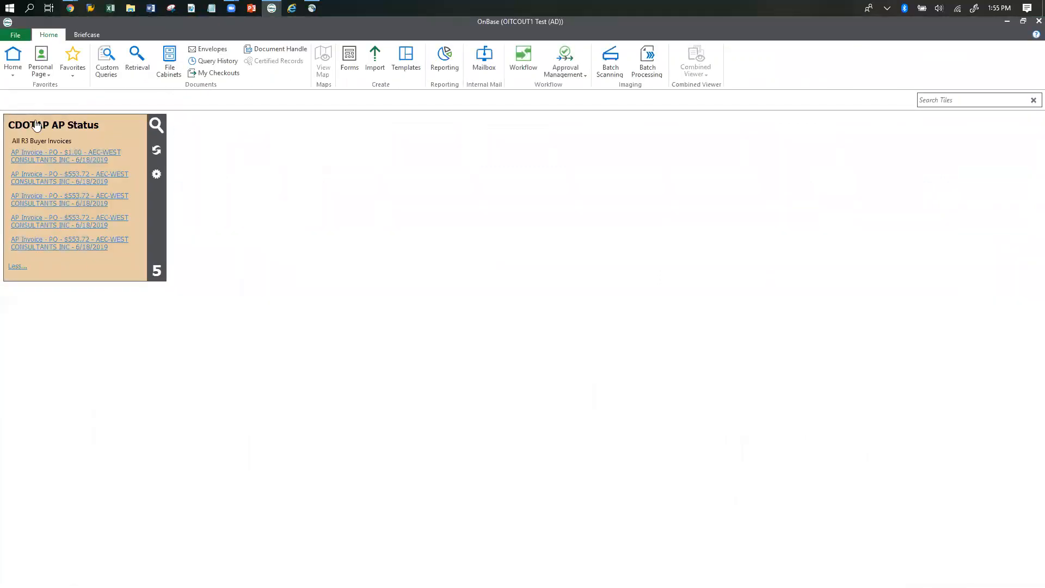
Open the CDOTAP AP Status tile's custom query options and reposition the dialog so all of it fits on screen.
click(157, 174)
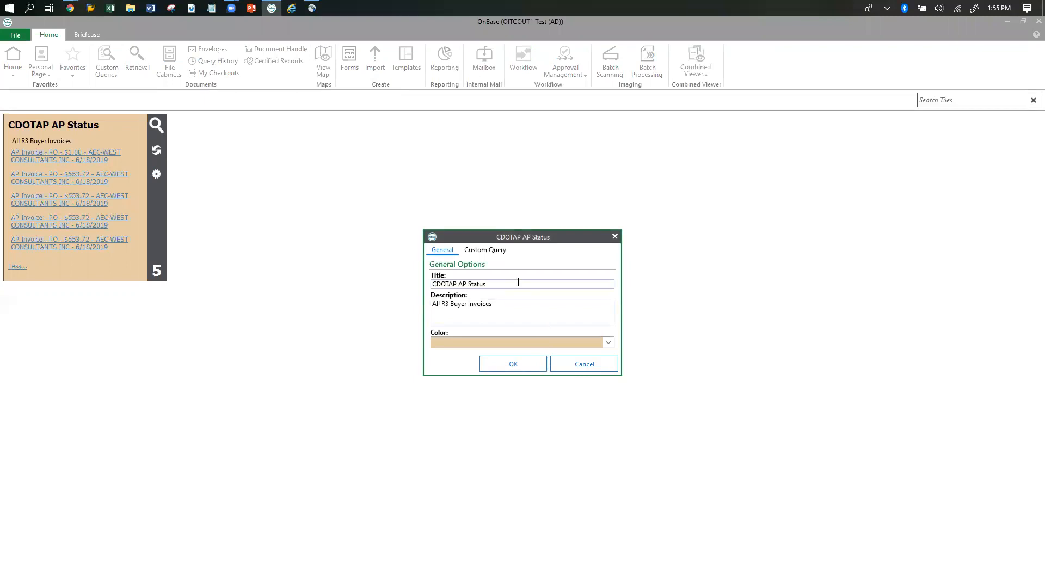
click(495, 253)
click(481, 251)
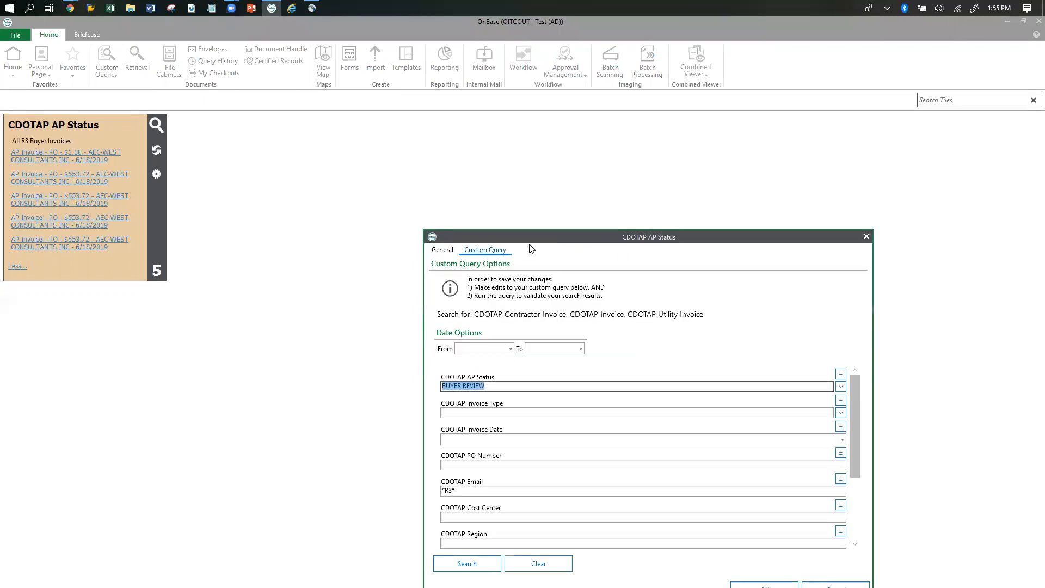
drag(532, 237, 396, 151)
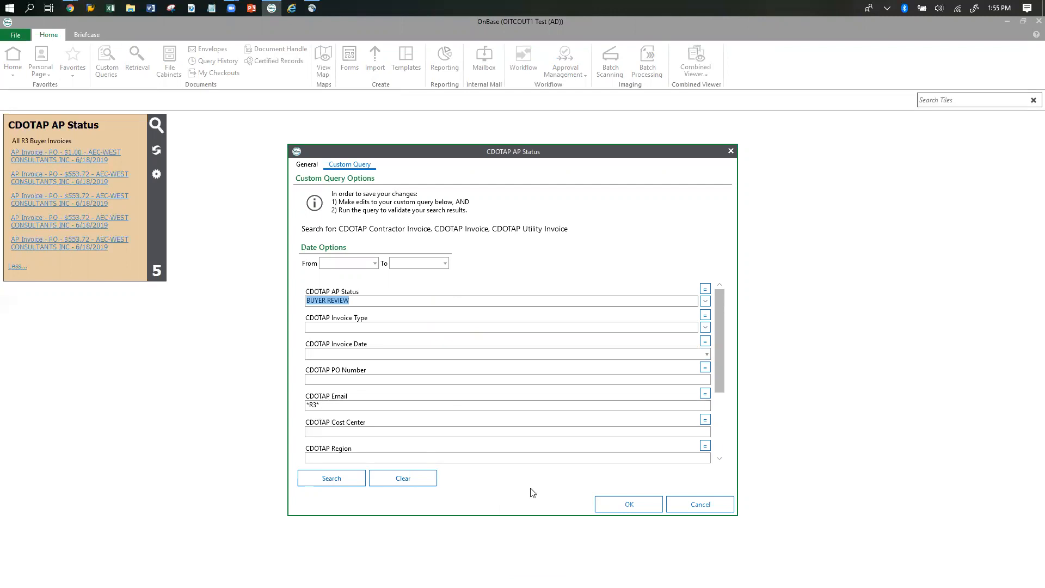
Close the tile's options and examine the invoices in the Budget Level Review workflow queue of CDOTAP 01 AP Processing.
click(636, 511)
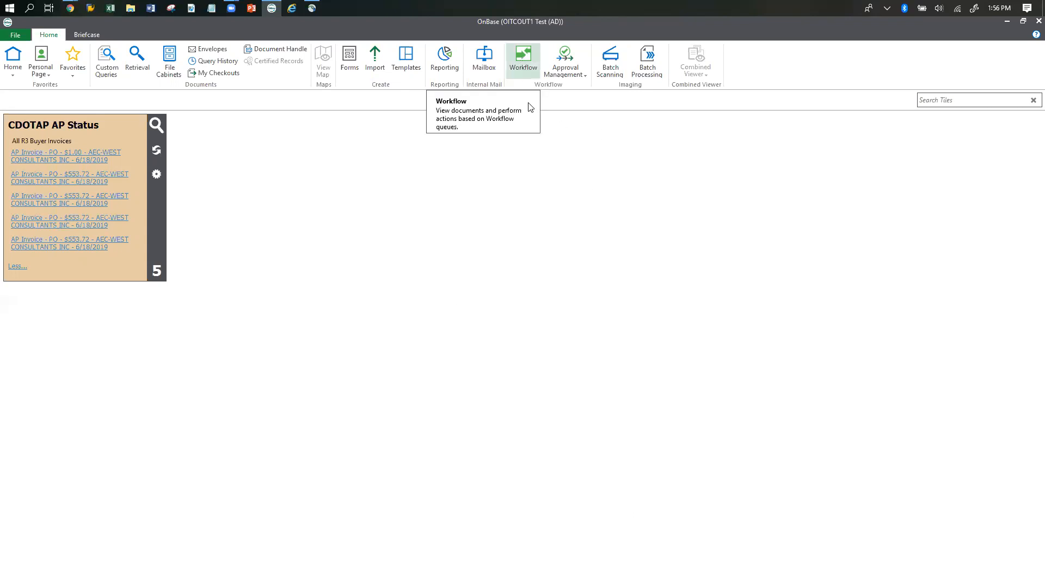
click(528, 62)
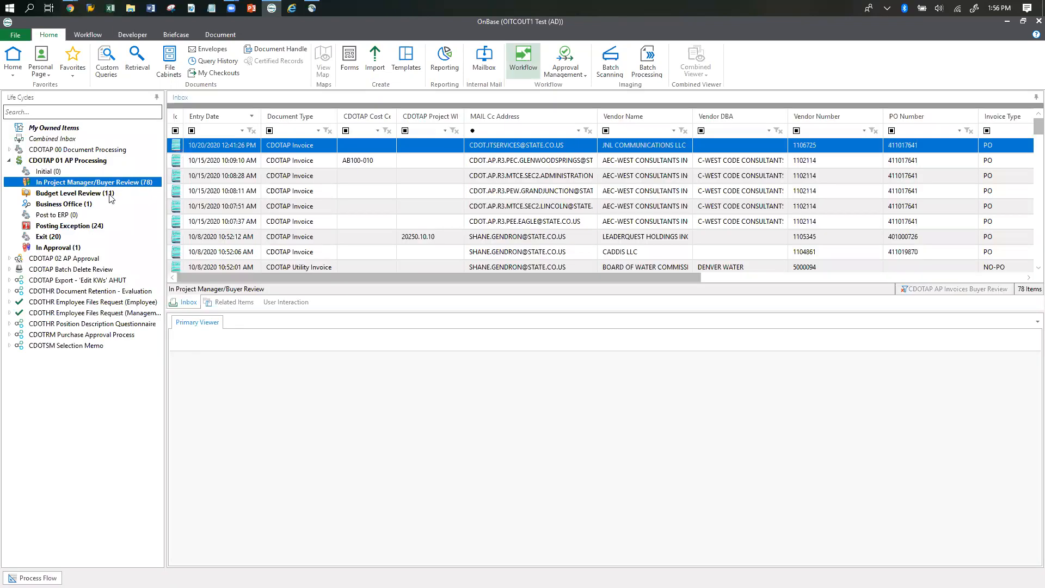
click(88, 194)
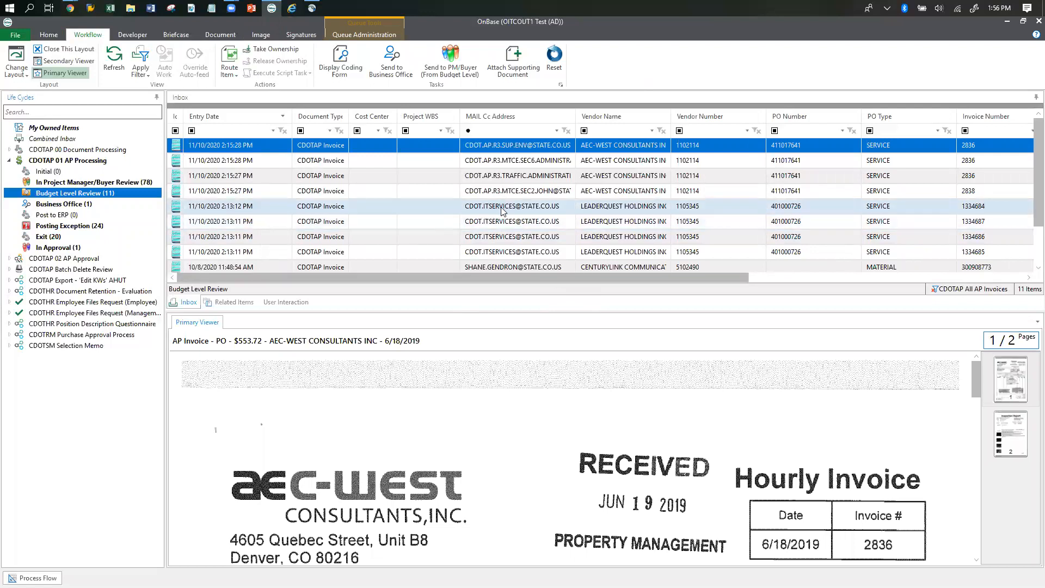
scroll(501, 211, down, 1)
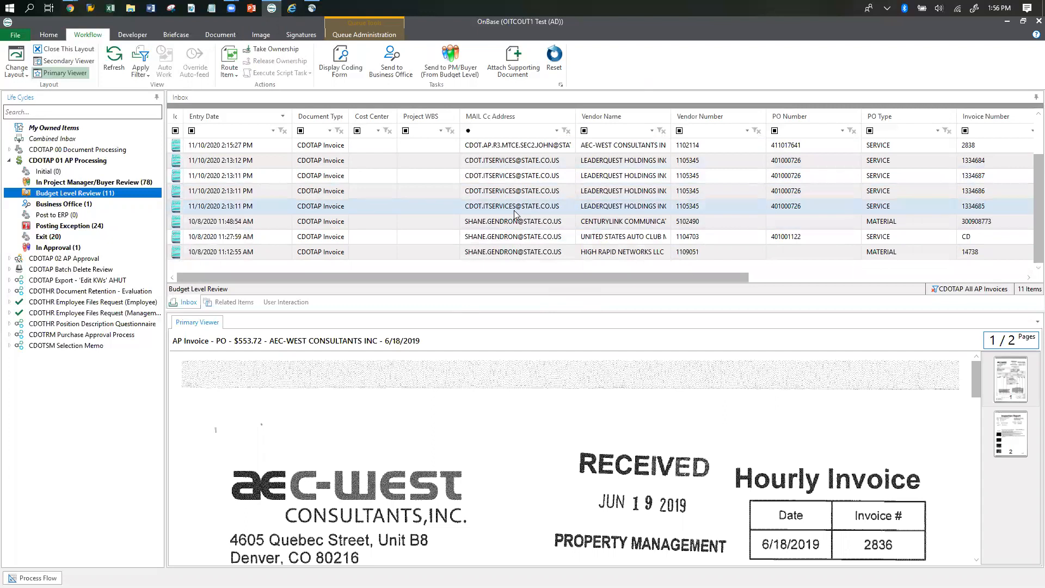
scroll(515, 214, up, 1)
scroll(515, 217, down, 1)
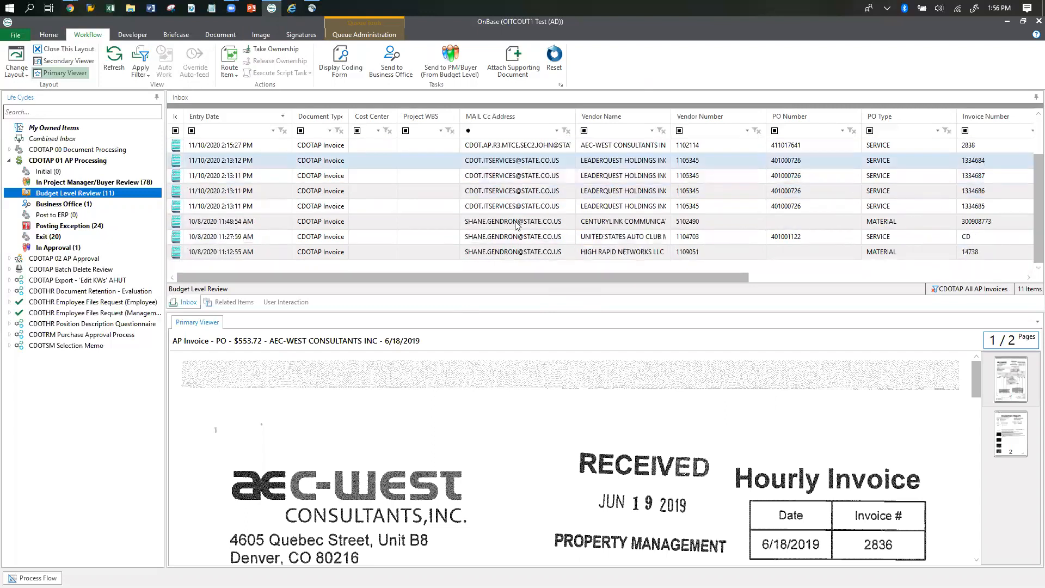
scroll(517, 224, up, 1)
scroll(517, 226, down, 1)
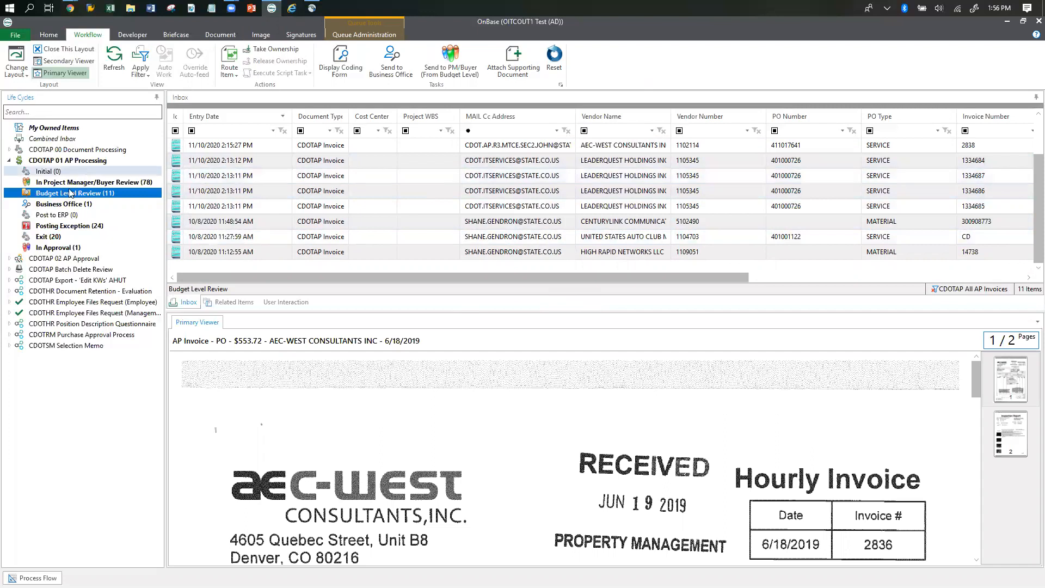
key(ctrl)
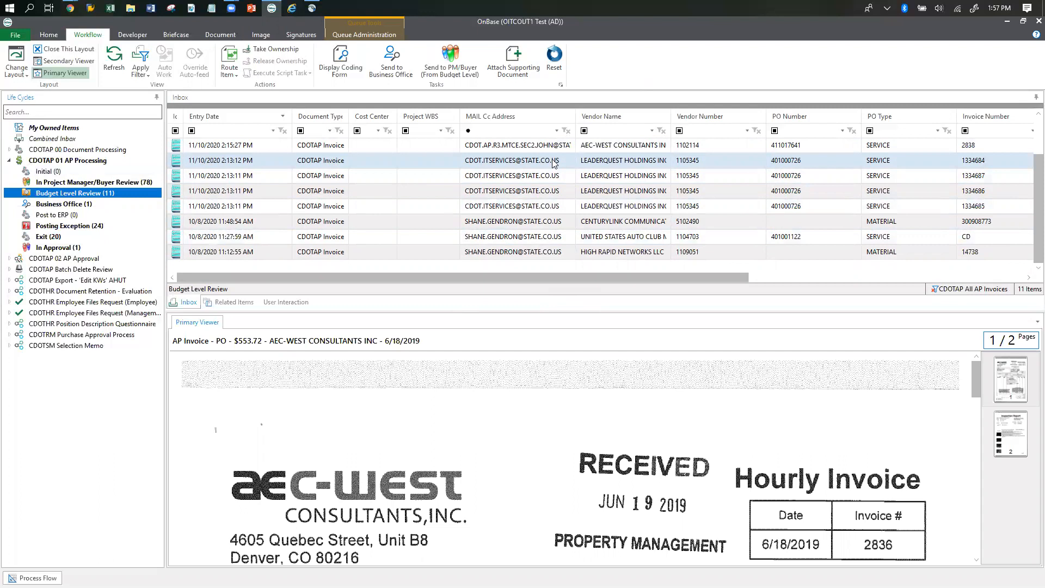
Return to the CDOTAP AP Status custom query, close its earlier results, and clear all its search criteria.
click(50, 37)
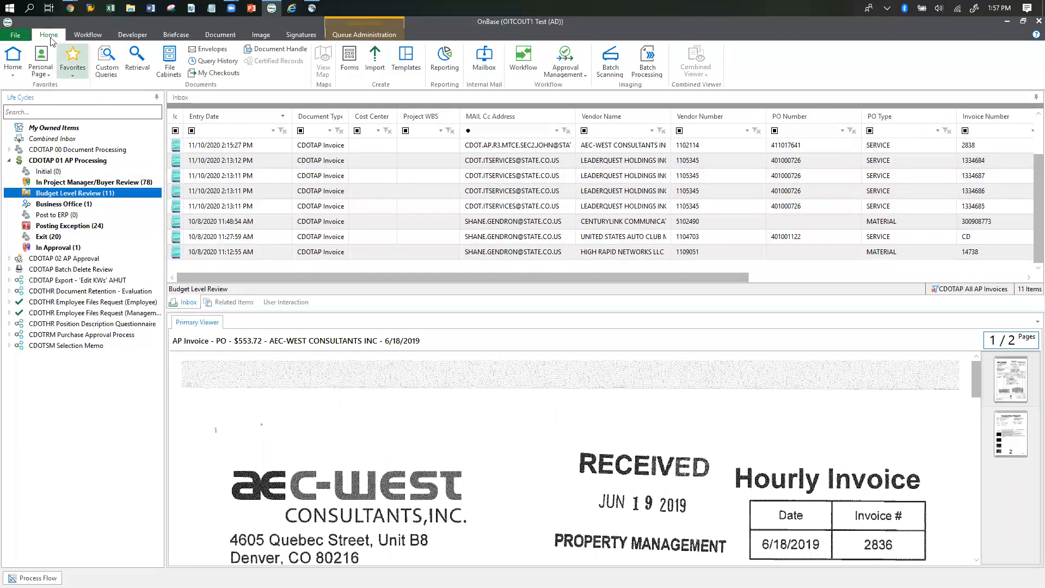
click(18, 52)
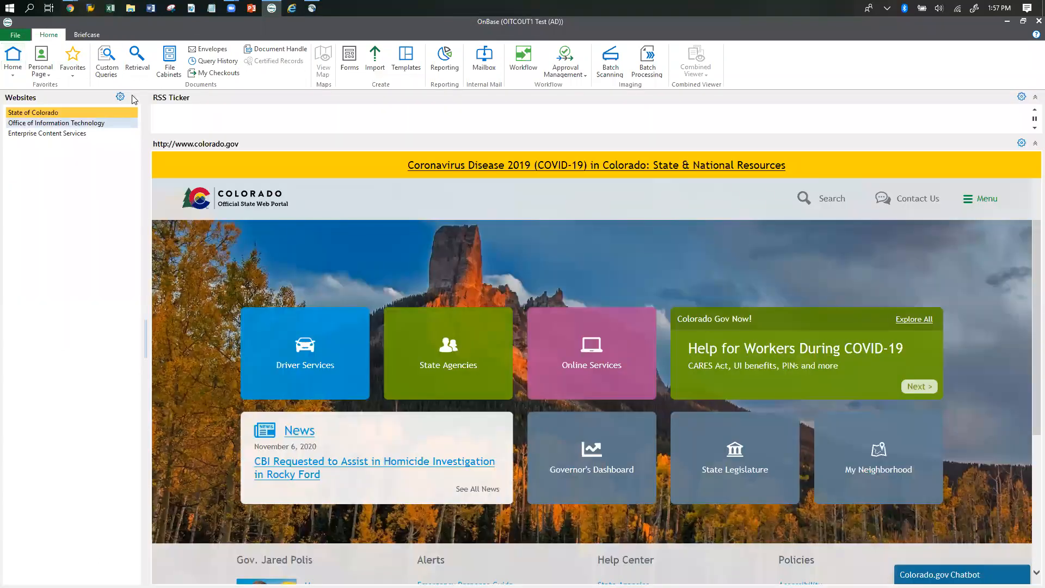
click(112, 74)
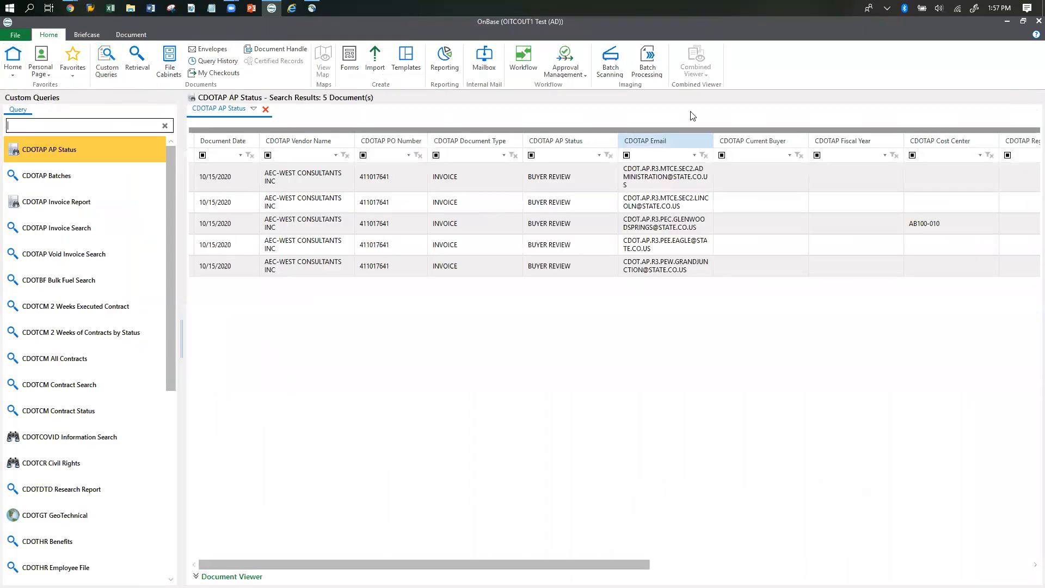
click(265, 111)
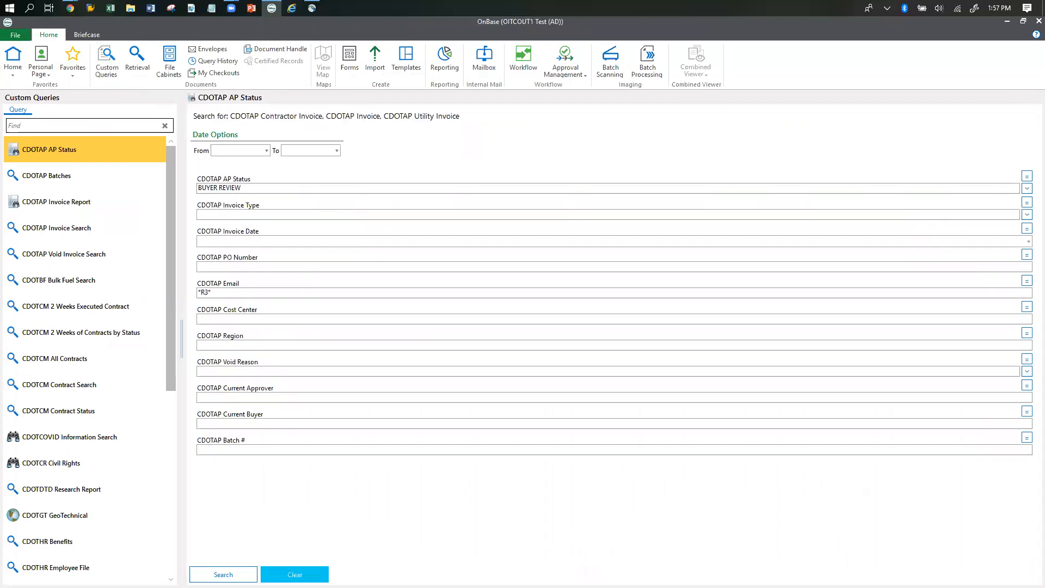
click(295, 574)
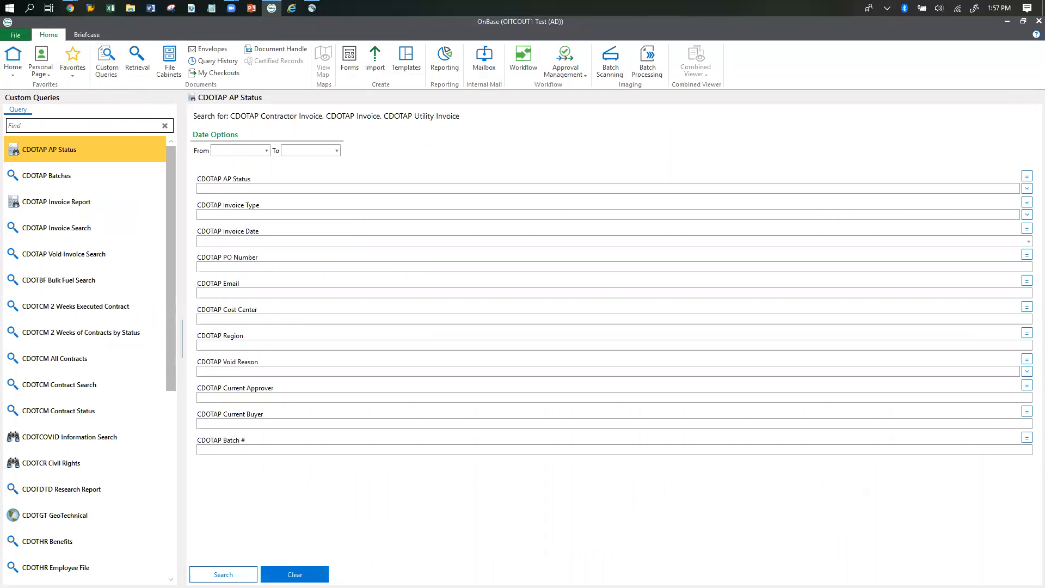
Run the CDOTAP AP Status query with AP Status set to BUDGET LEVEL REVIEW and CDOTAP Email set to *IT*.
click(1027, 189)
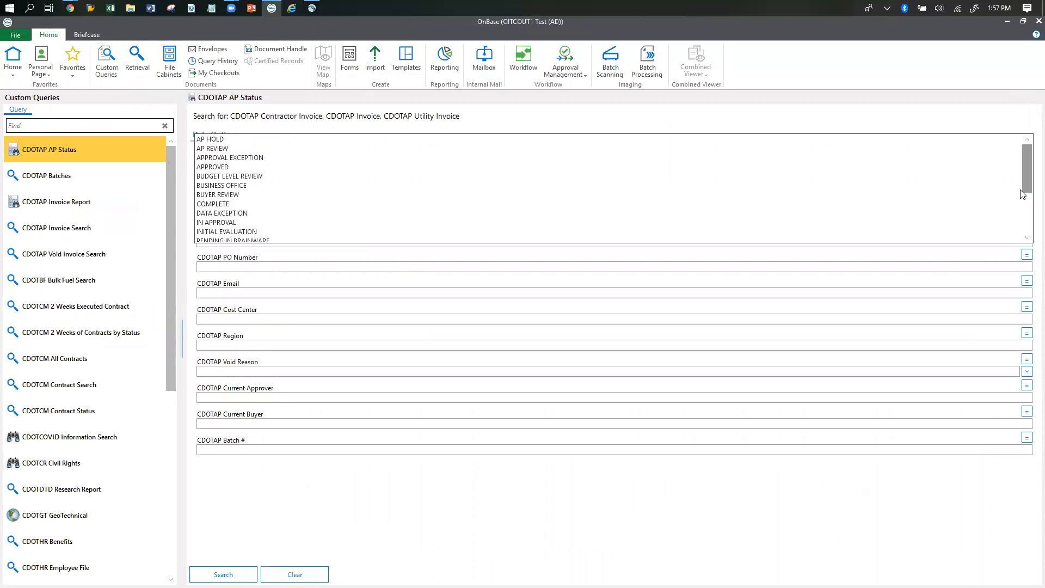
click(246, 178)
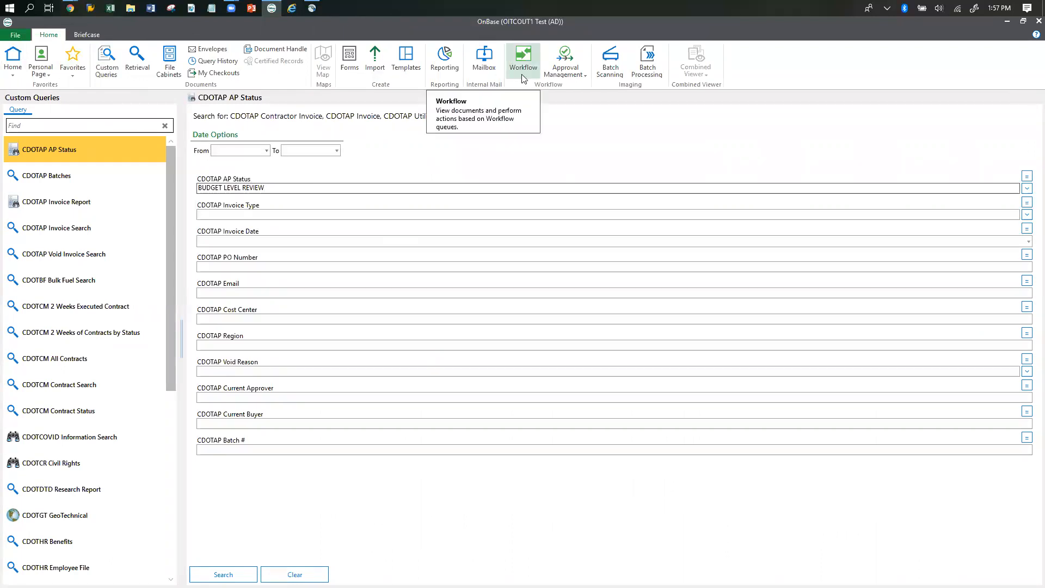
click(261, 293)
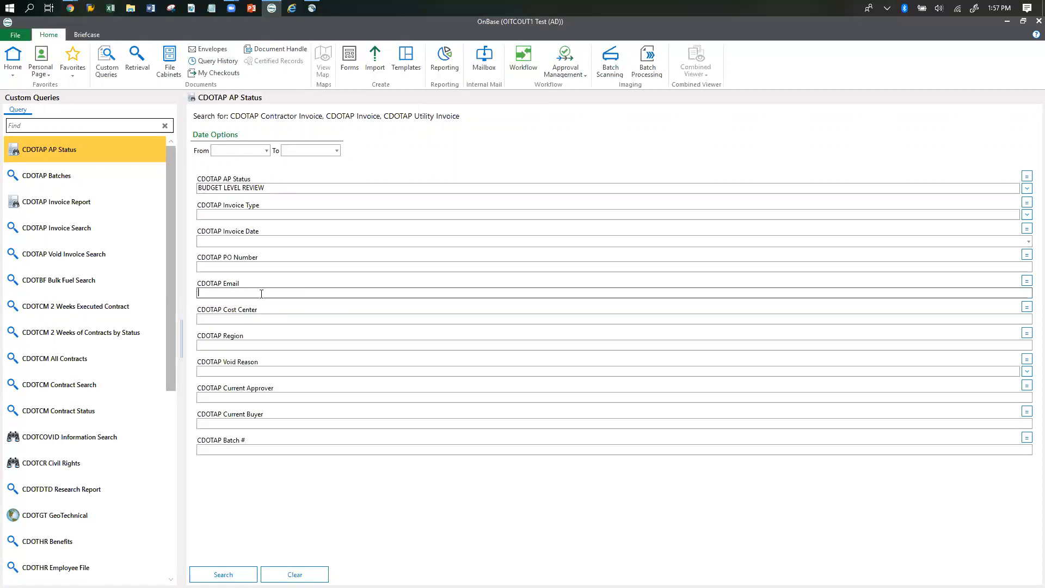
text(*IT*)
click(223, 574)
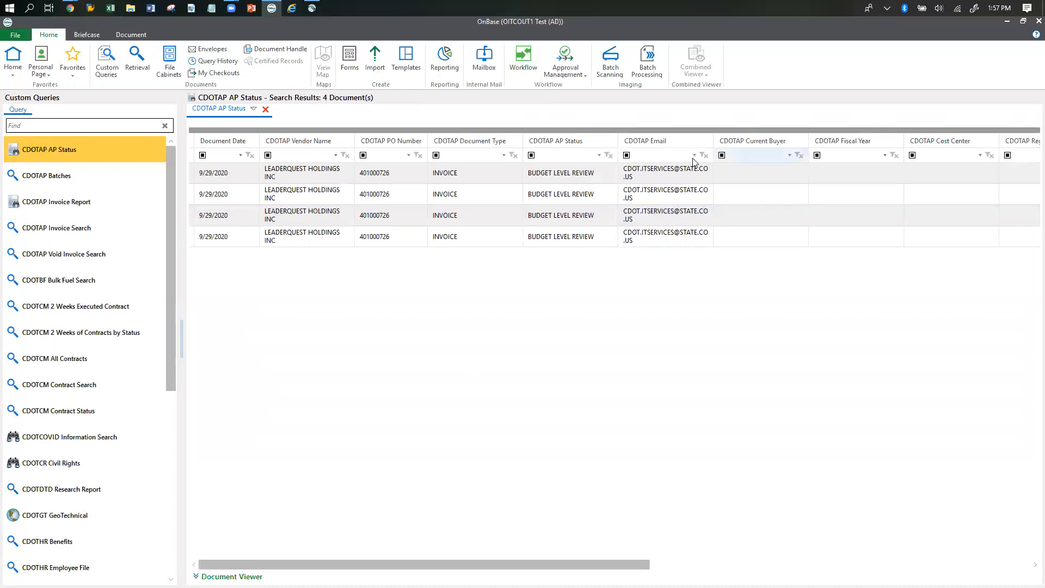
Widen the CDOTAP Email column so each address fits on one line, and look over the listed invoices.
drag(712, 140, 743, 141)
click(664, 180)
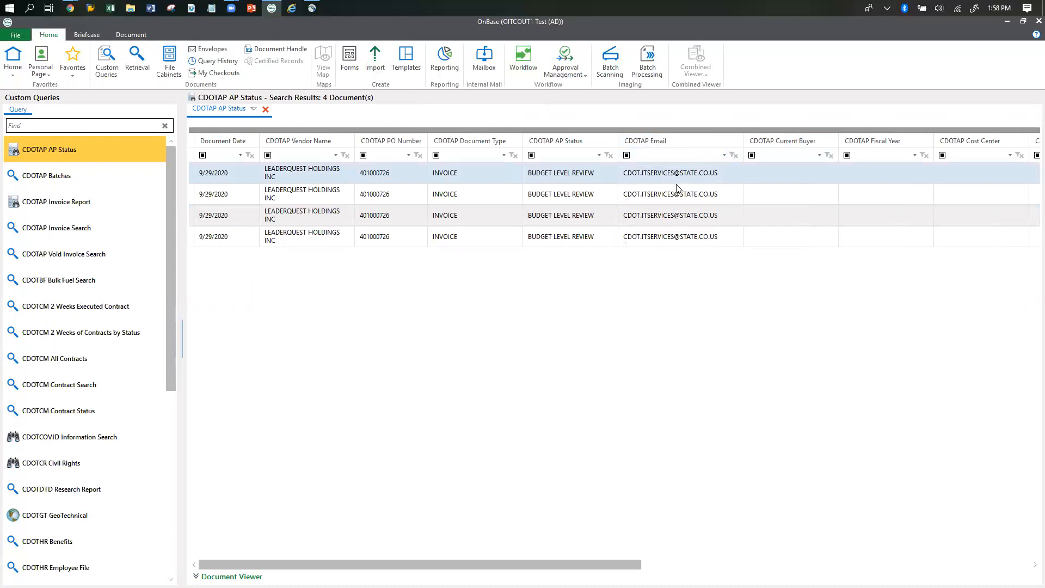
click(577, 194)
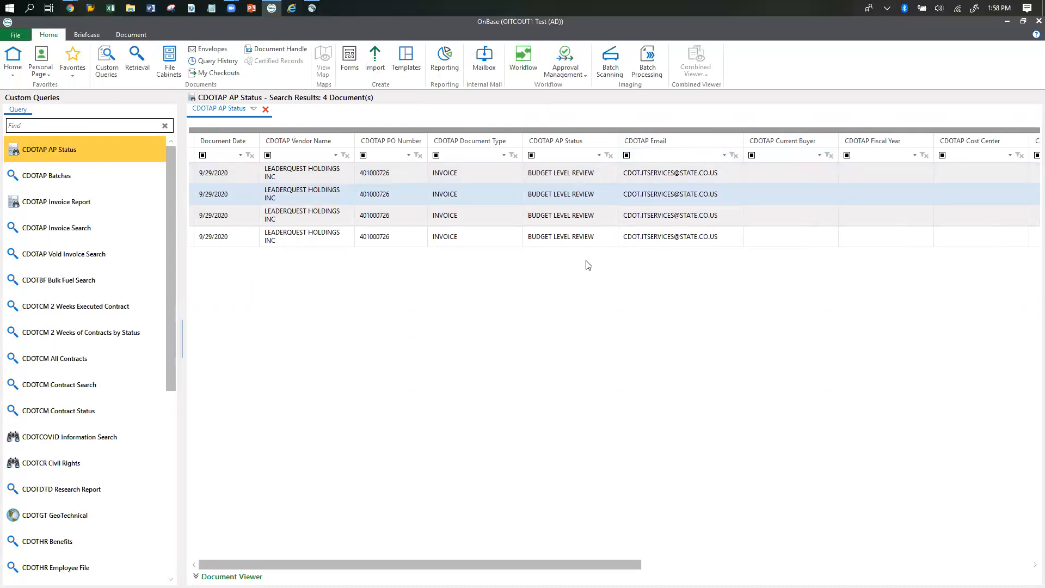
click(587, 218)
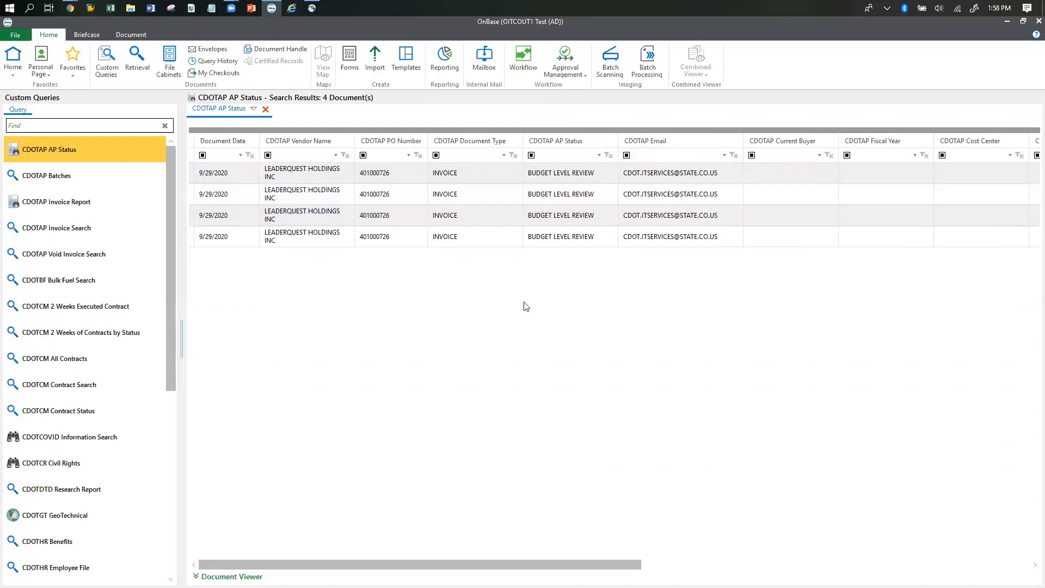
click(412, 239)
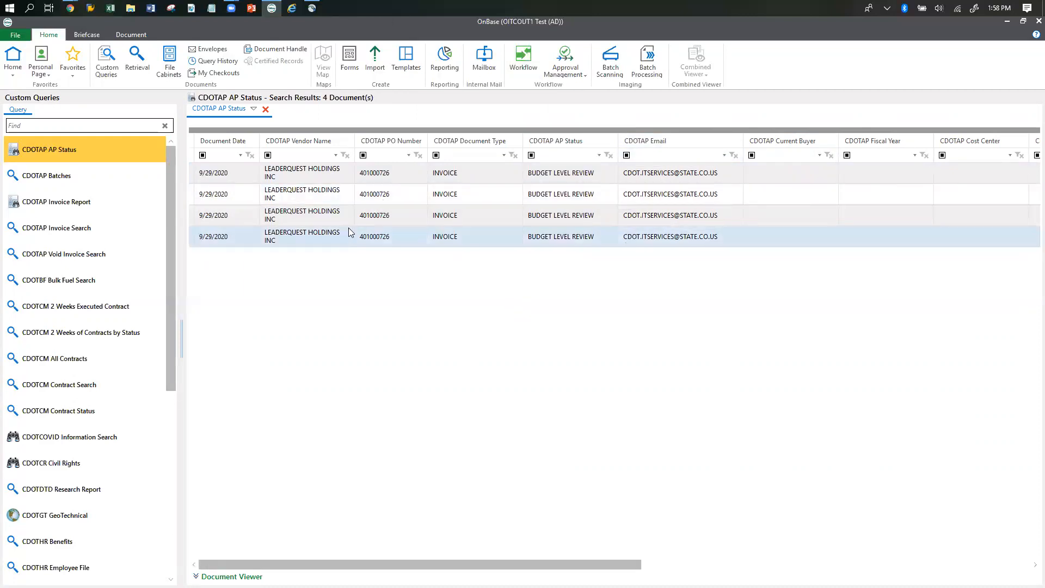
Add the search results to the Personal Page with the description "All IT Service for Budget Level Review".
click(254, 110)
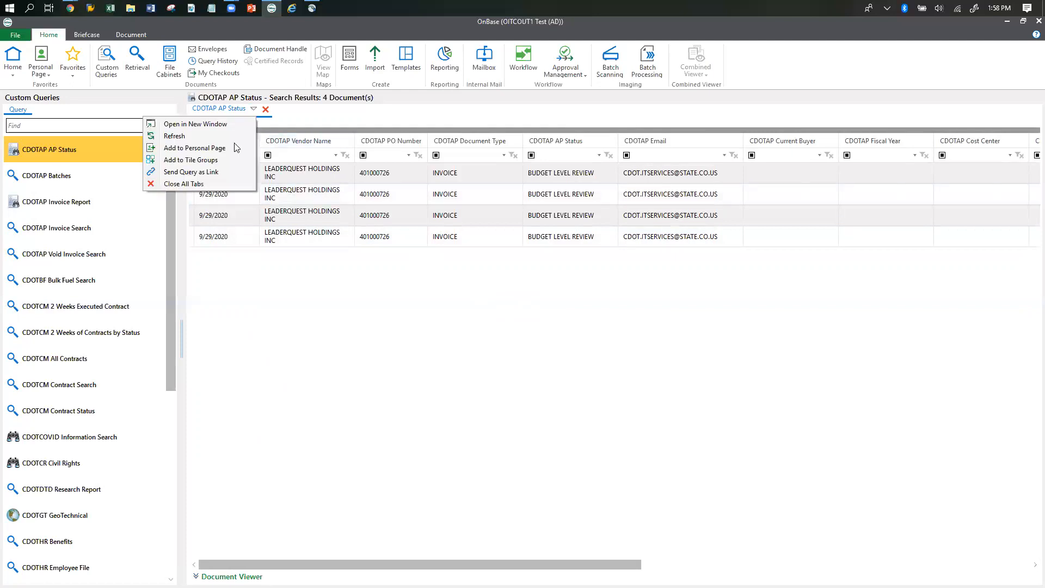
click(221, 150)
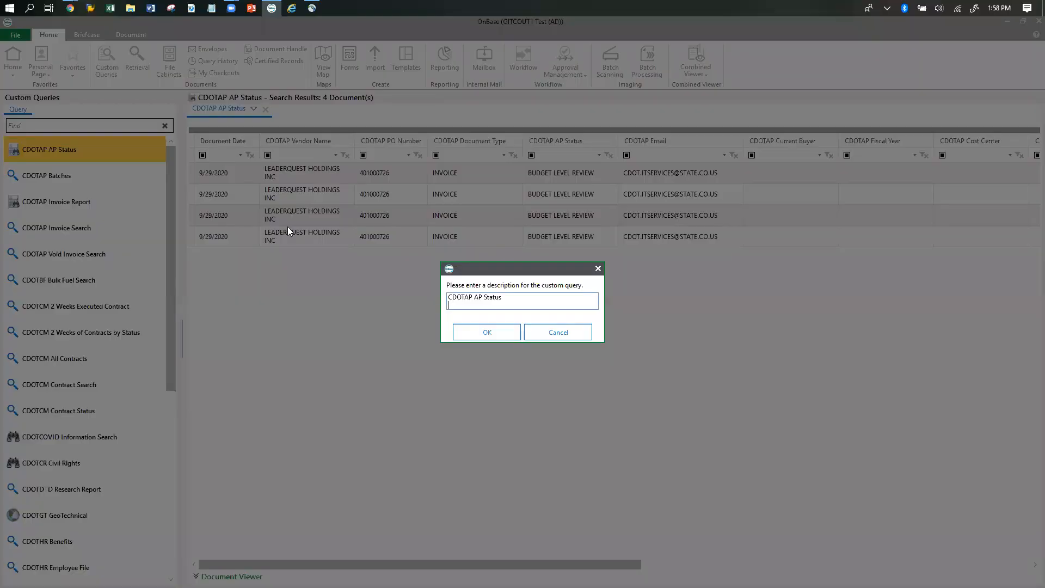
key(ctrl+a)
key(BackSpace)
text(All It)
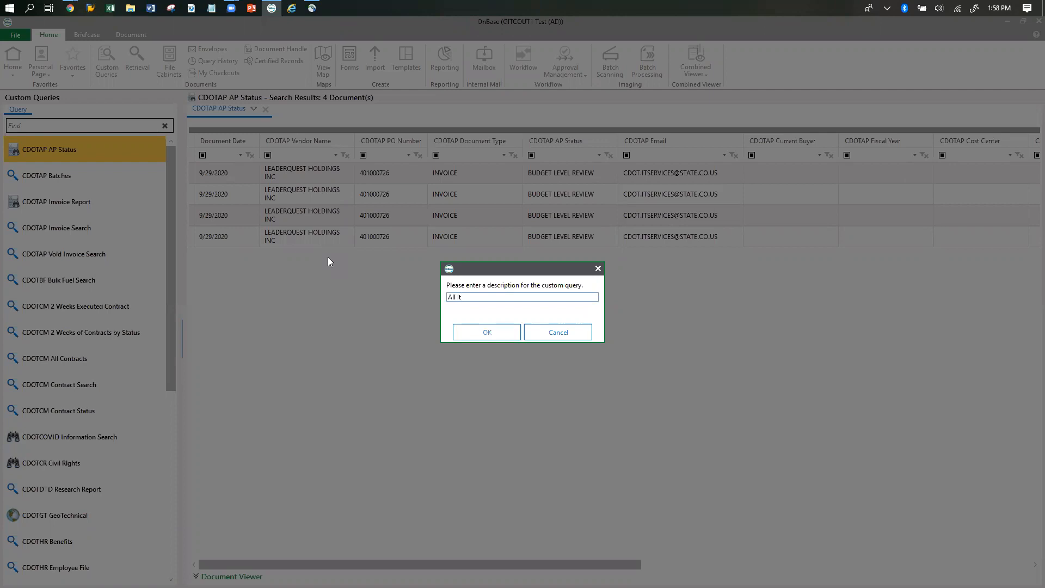
text(T SErvi)
text(vice )
text(for )
text(Budge)
text(t Leve)
text(l Review)
click(482, 335)
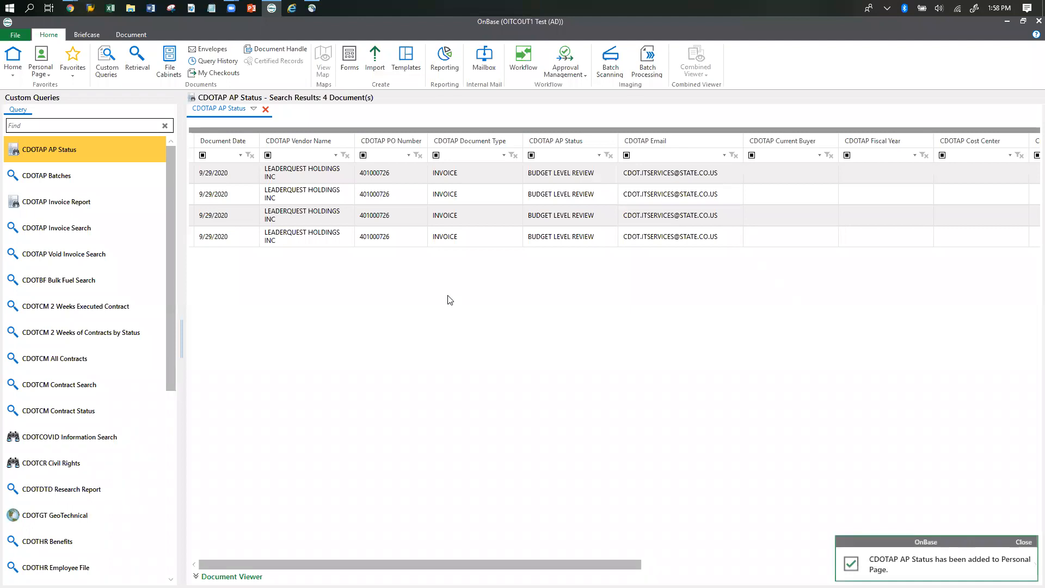
Open the Personal Page and set the color of the "All IT Service for Budget Level Review" tile to light purple.
click(51, 60)
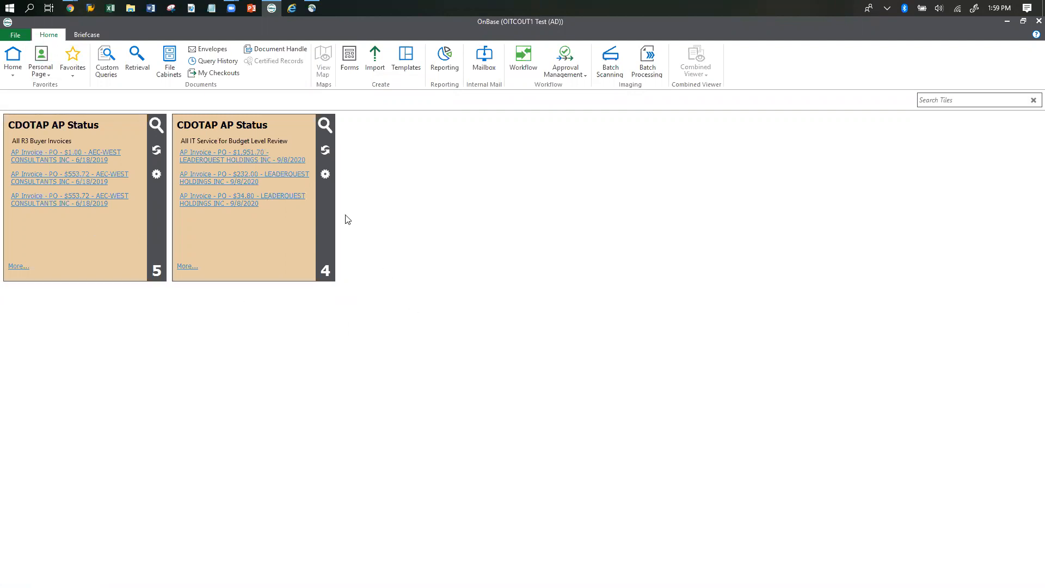
click(325, 174)
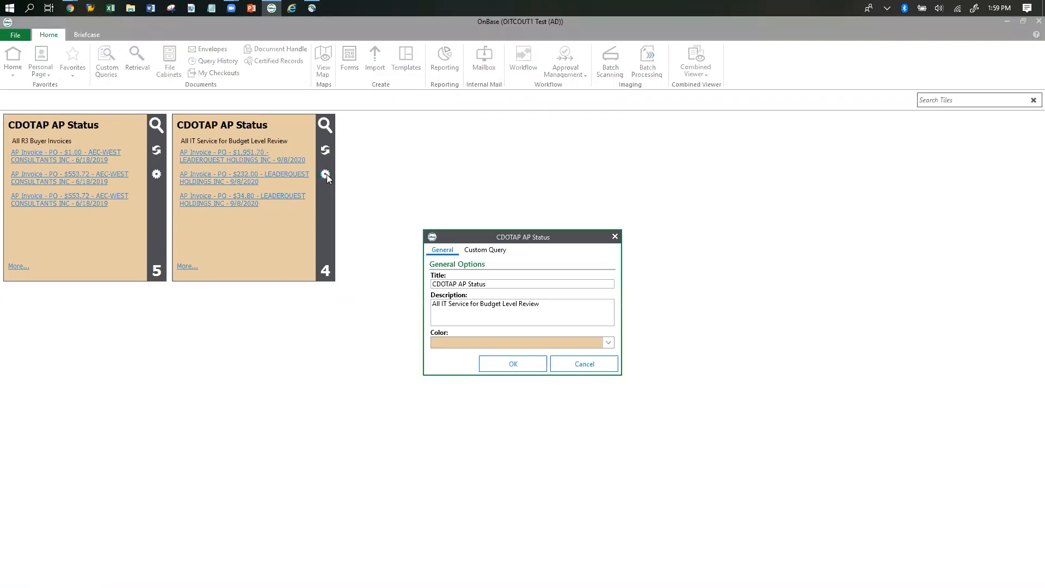
click(440, 340)
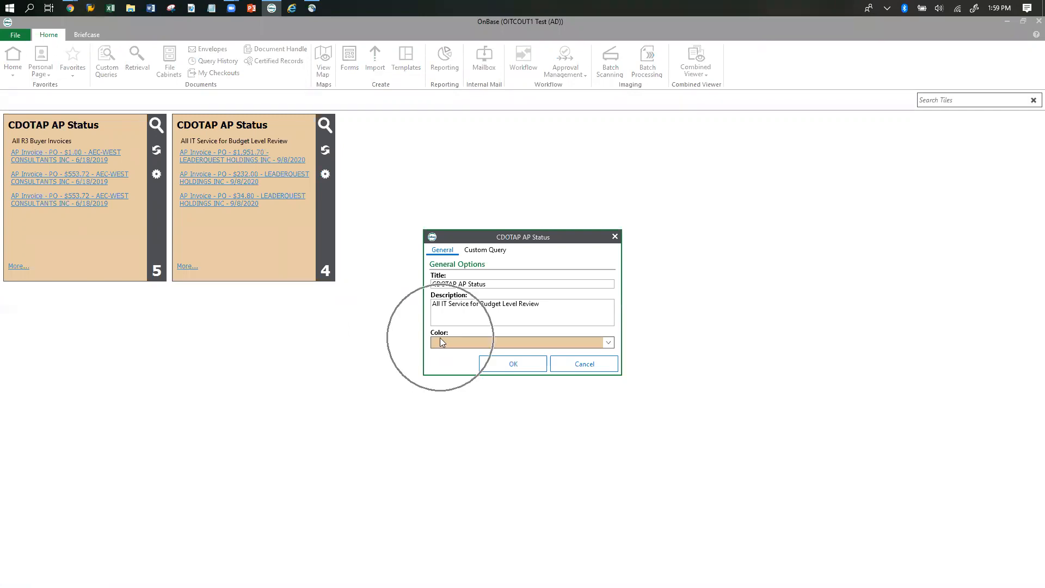
click(608, 343)
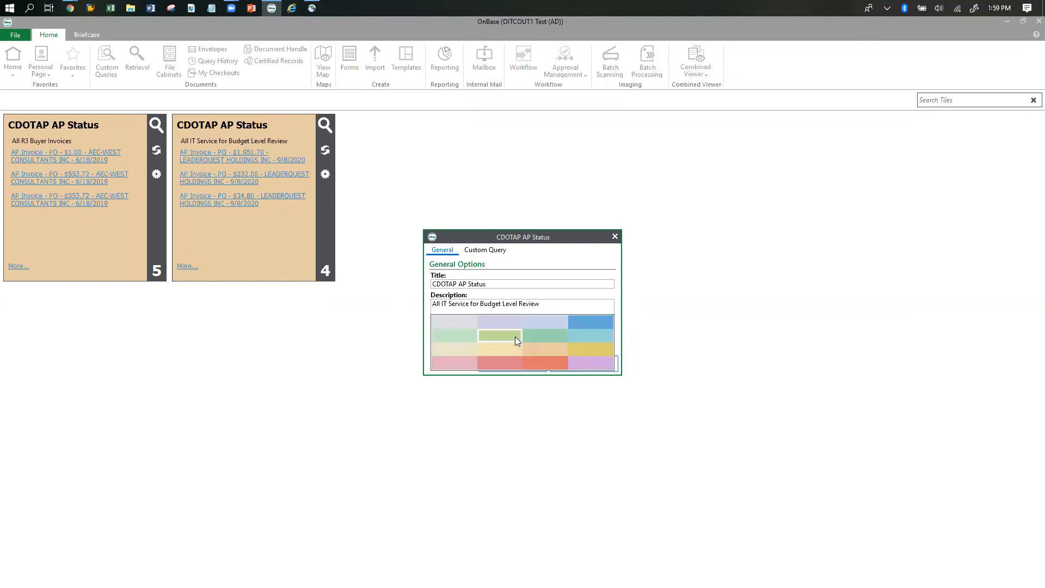
click(593, 361)
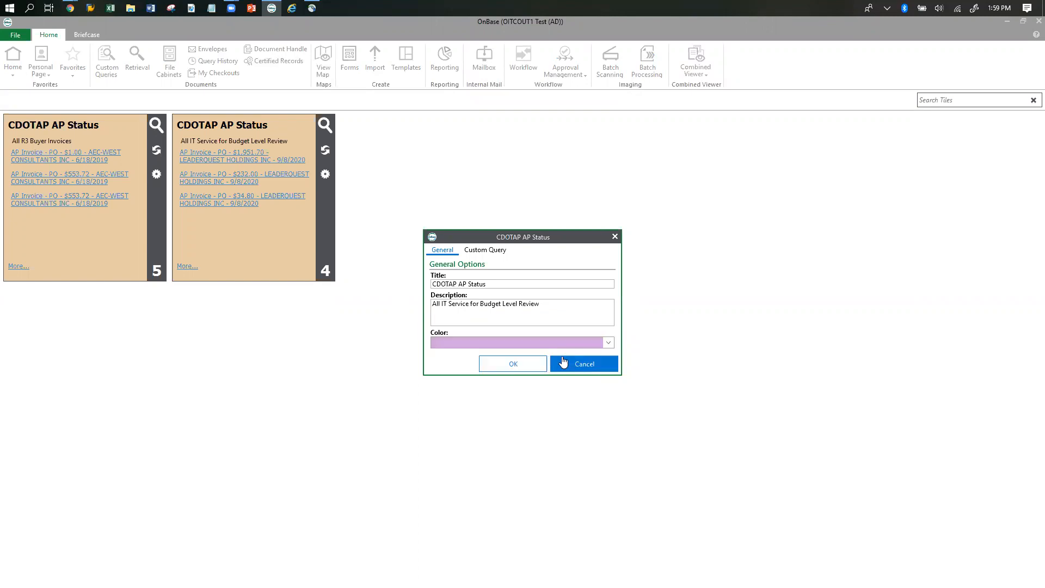
click(526, 368)
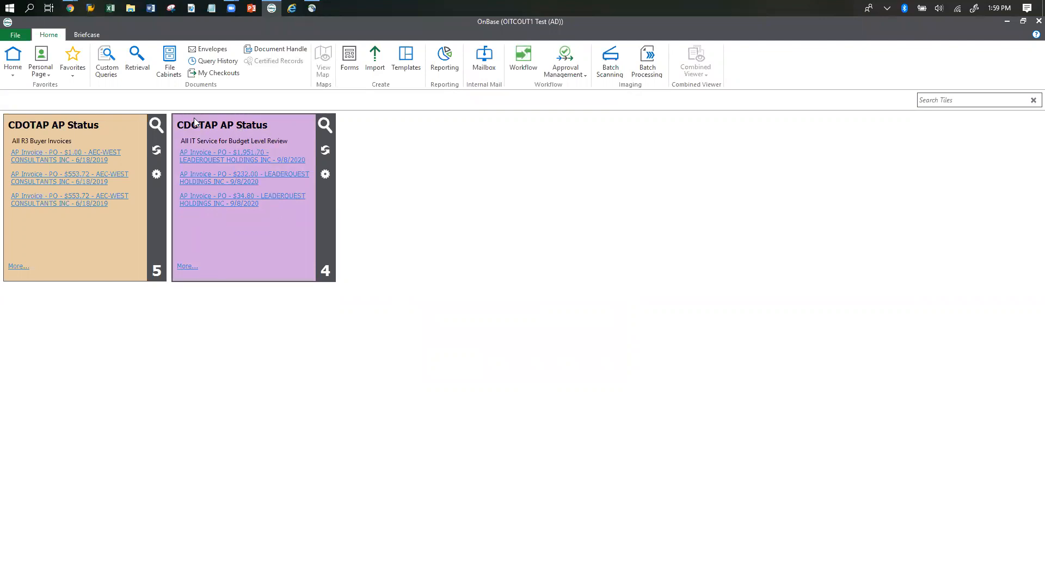
Change the title of the purple tile to "IT Budget Level Invoices".
click(325, 174)
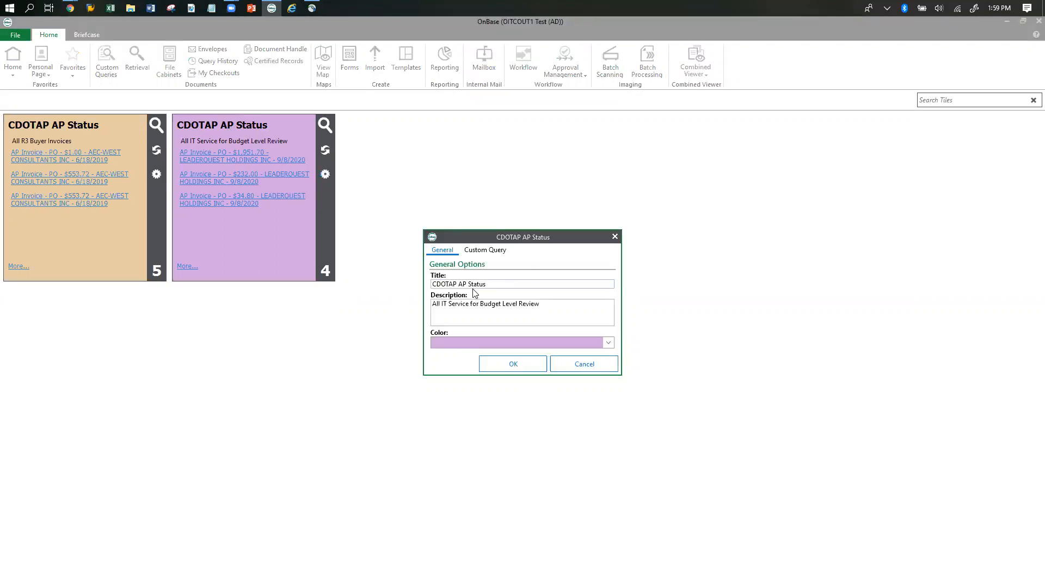
drag(473, 285, 418, 284)
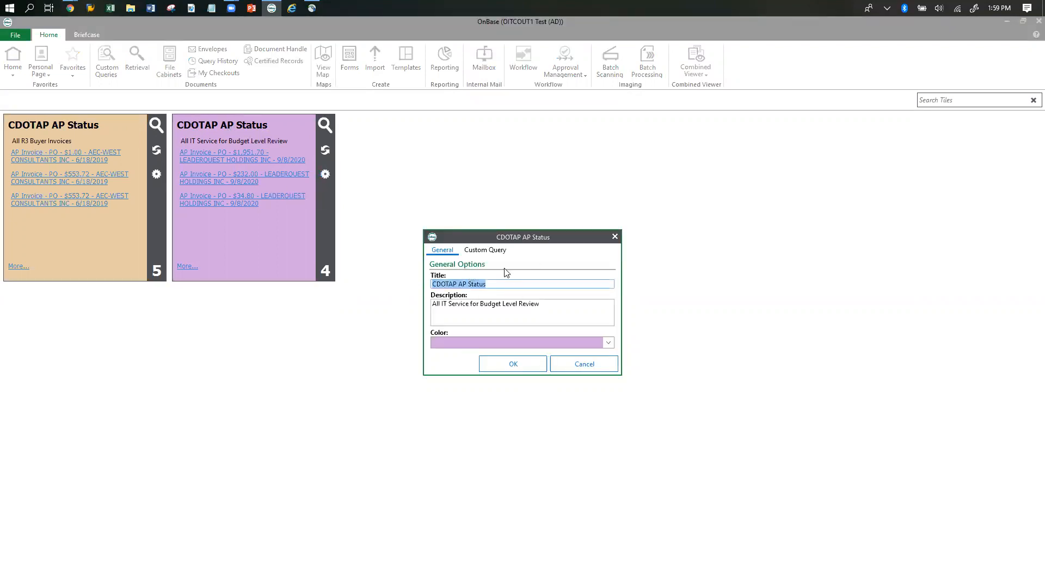
text(It)
key(BackSpace)
text(T Budger)
key(BackSpace)
text(t LEve)
key(BackSpace)
key(BackSpace)
key(BackSpace)
text(evle)
click(542, 367)
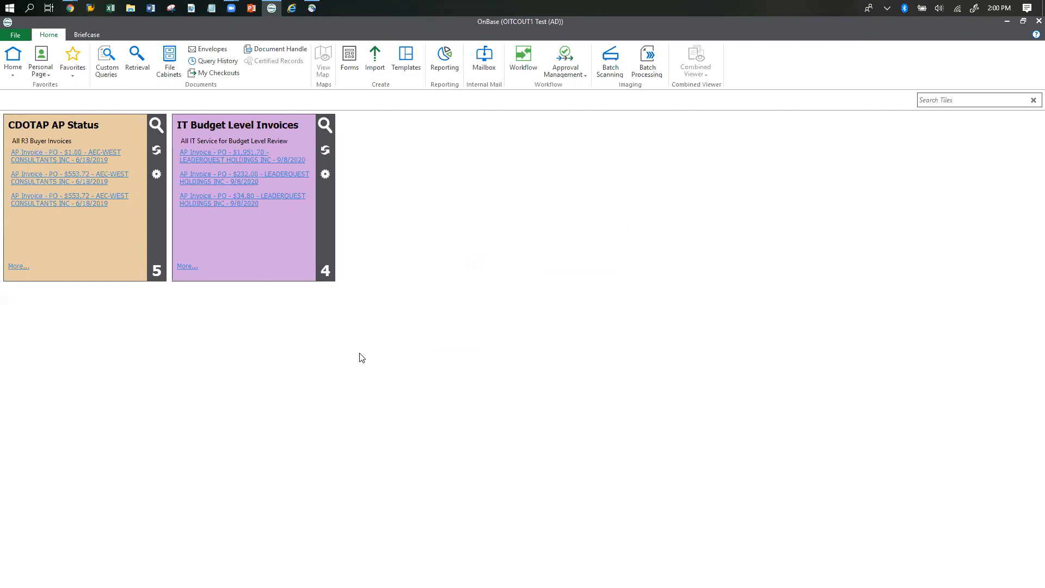
Open the IT Budget Level Invoices tile's full search results in a maximized window and select the first LeaderQuest Holdings invoice.
click(224, 130)
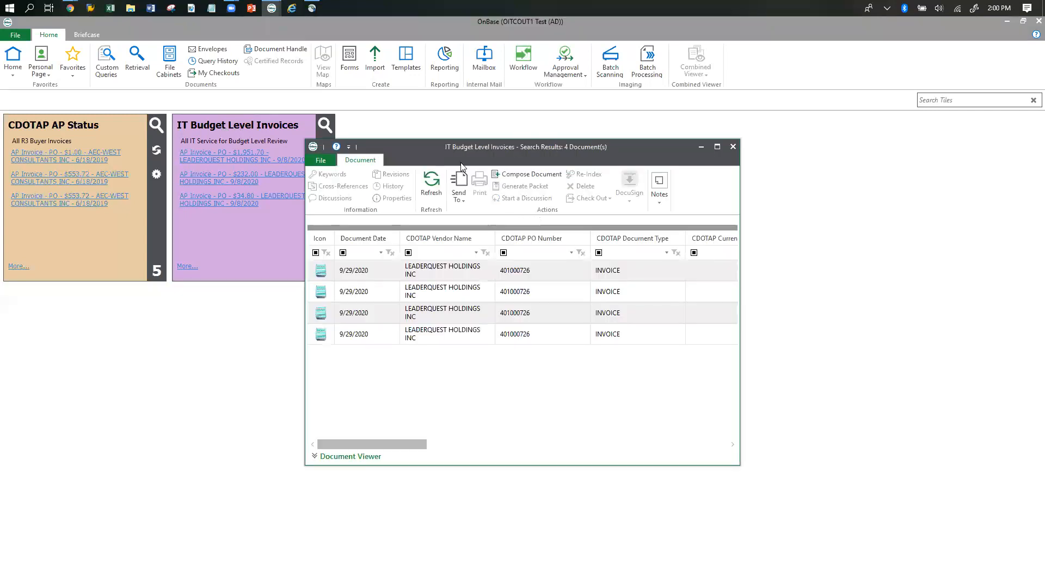
click(721, 149)
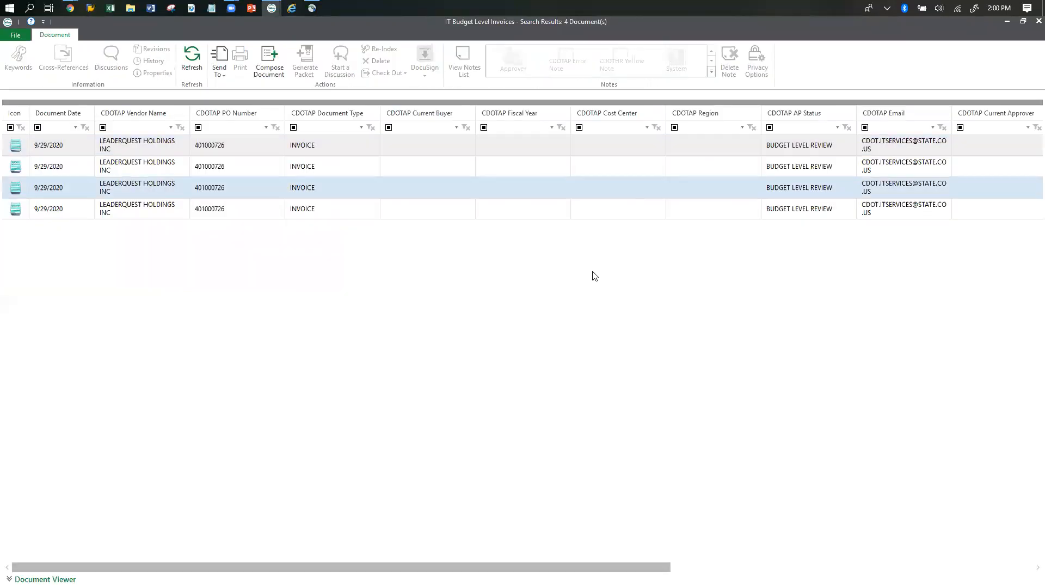
click(82, 151)
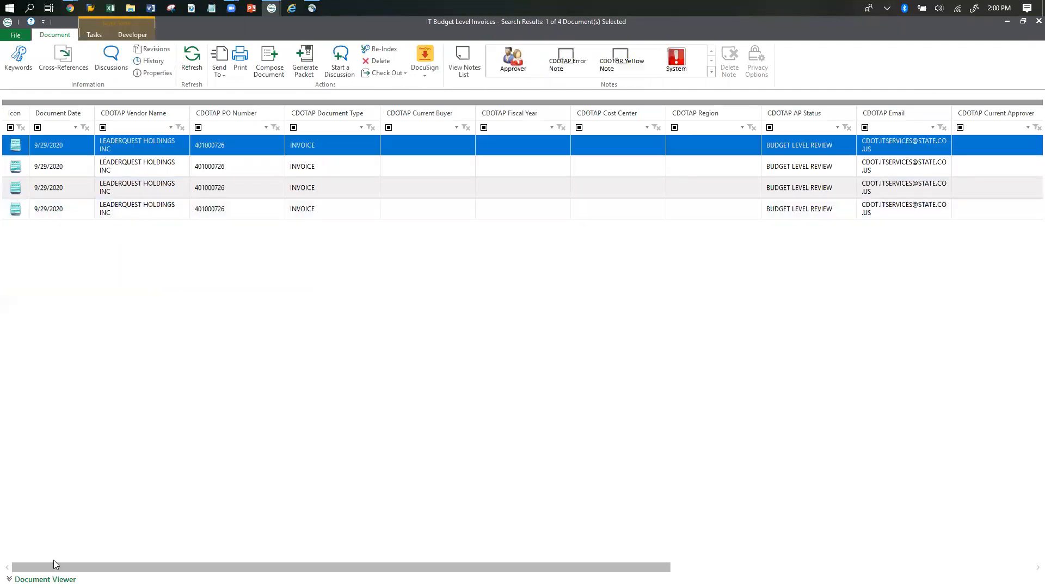
Preview the selected LeaderQuest Holdings invoice beneath an enlarged results list and display its Budget Level Review tasks.
click(47, 579)
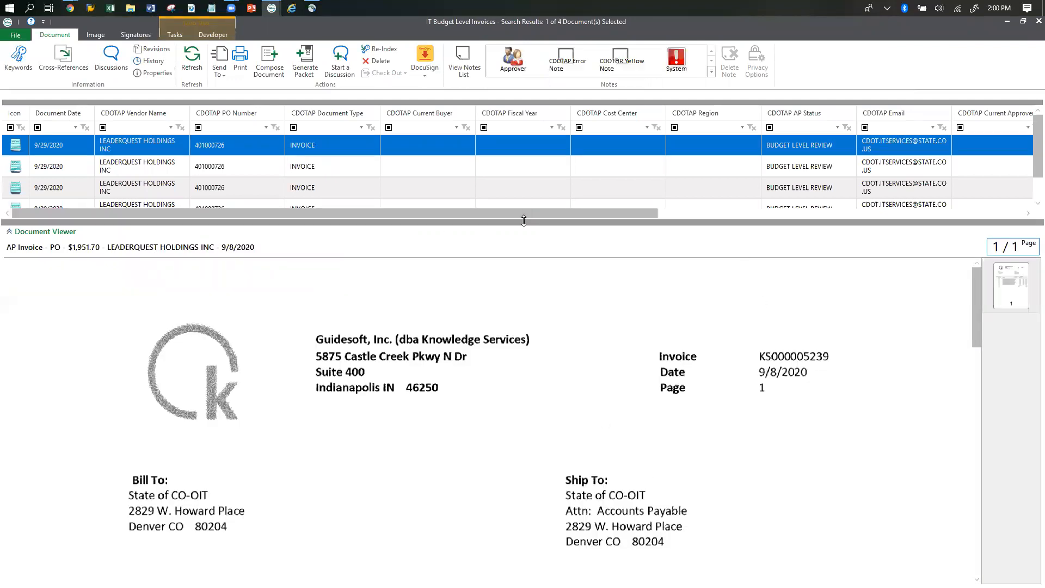
mouse_move(514, 223)
mouse_down()
mouse_move(518, 284)
mouse_move(513, 240)
mouse_up()
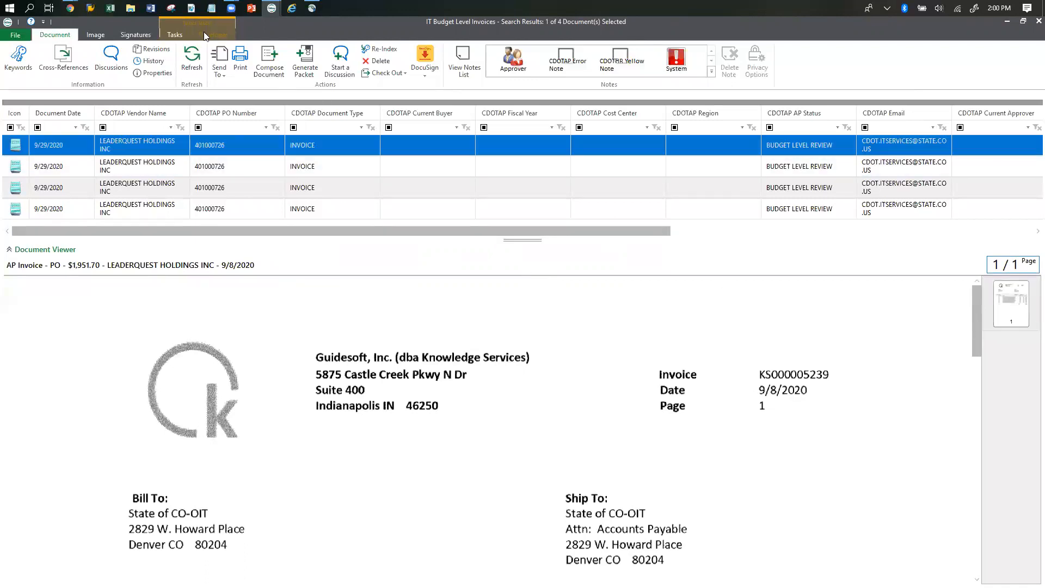
click(175, 37)
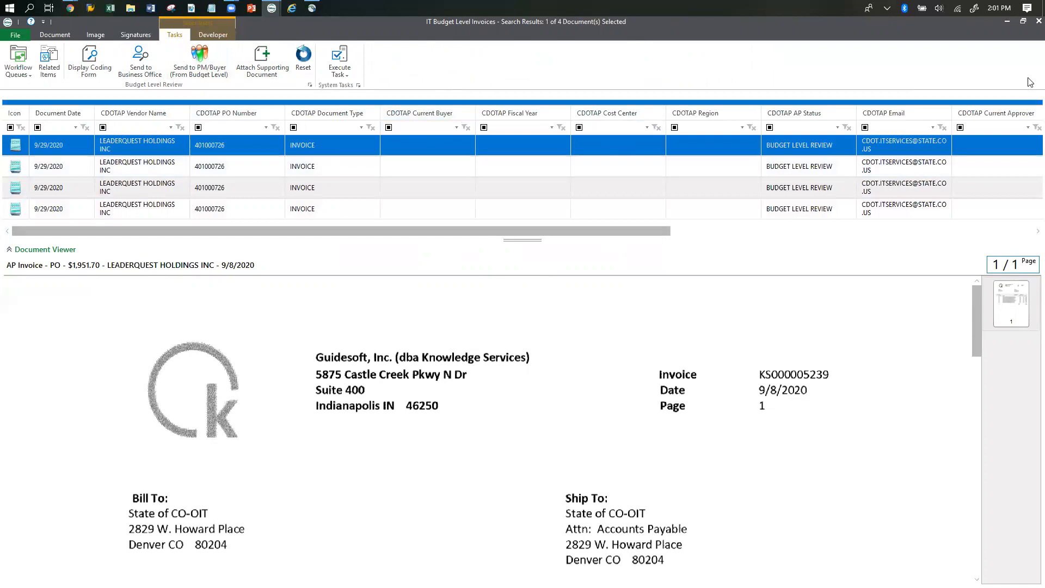
Close the results window and review the general options of the IT Budget Level Invoices tile, leaving them unedited.
click(1038, 21)
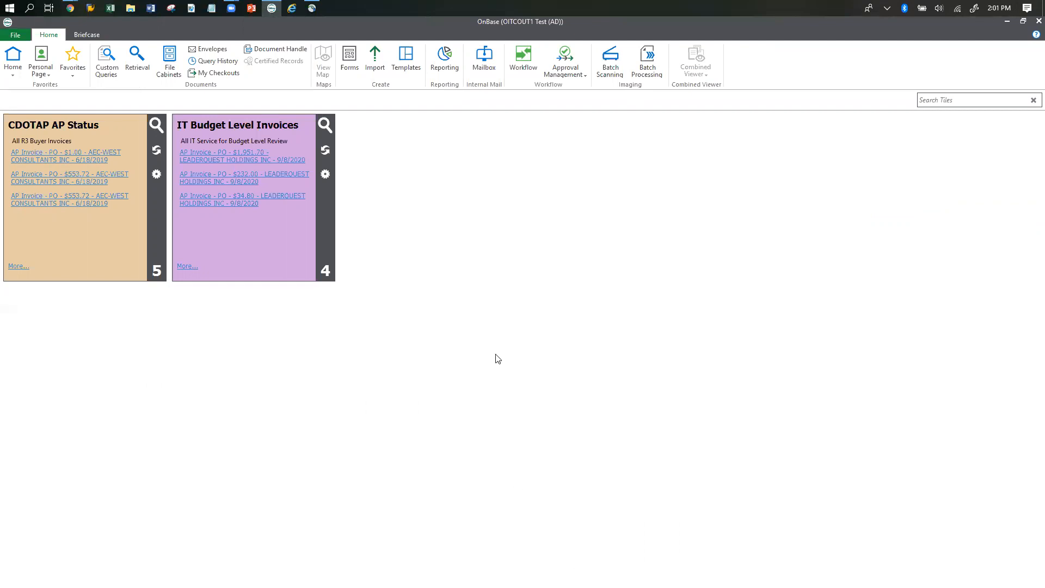
click(326, 175)
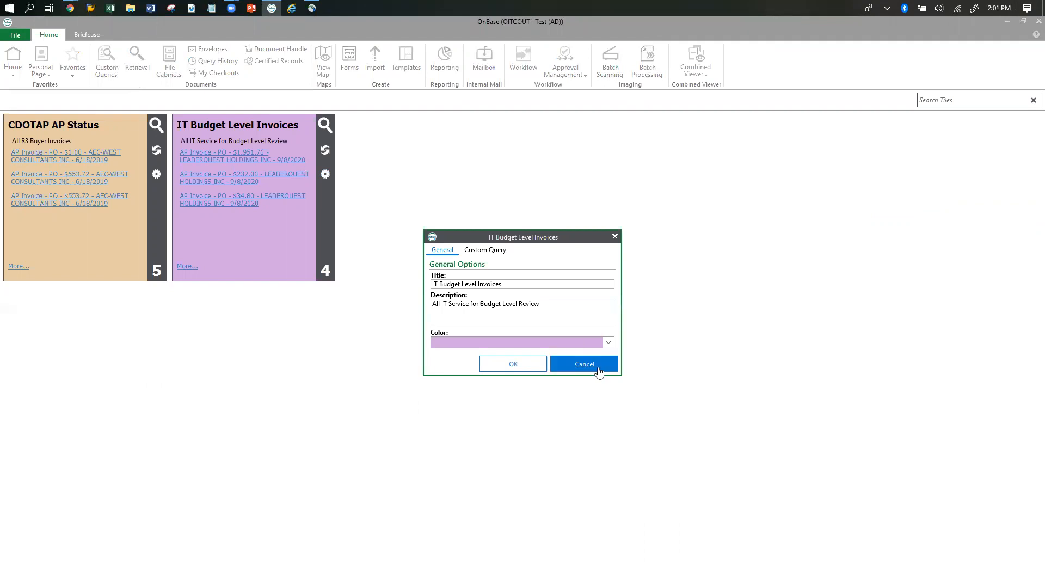
click(615, 236)
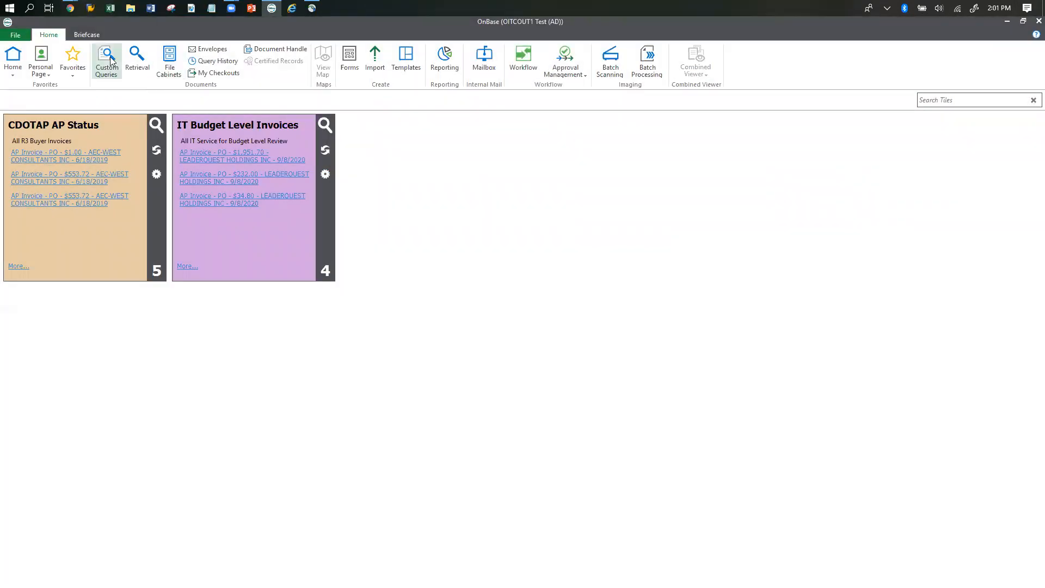
Return to the CDOTAP AP Status custom query, close its search results and clear all search criteria.
click(109, 61)
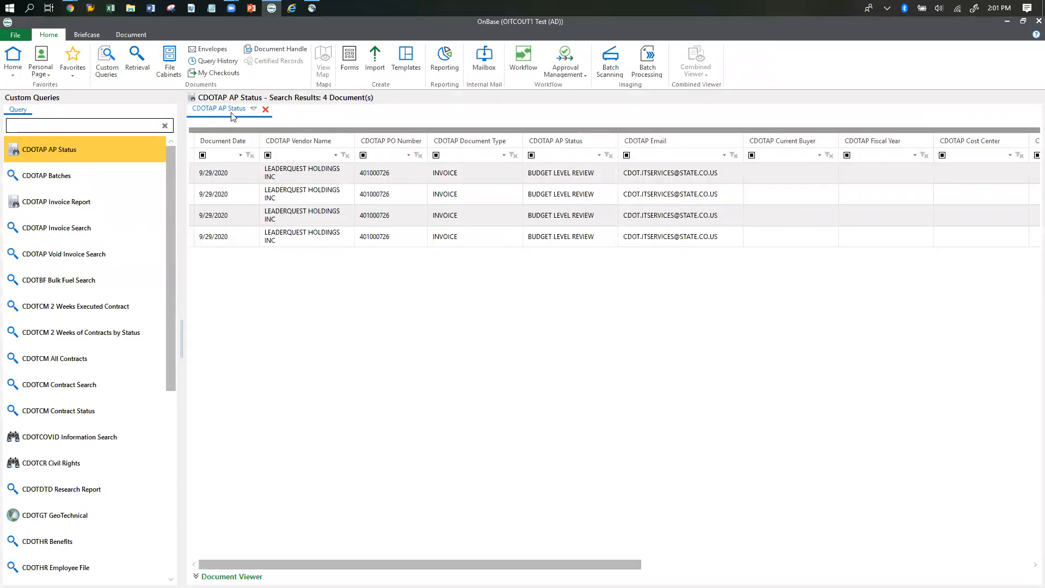
click(266, 110)
click(294, 574)
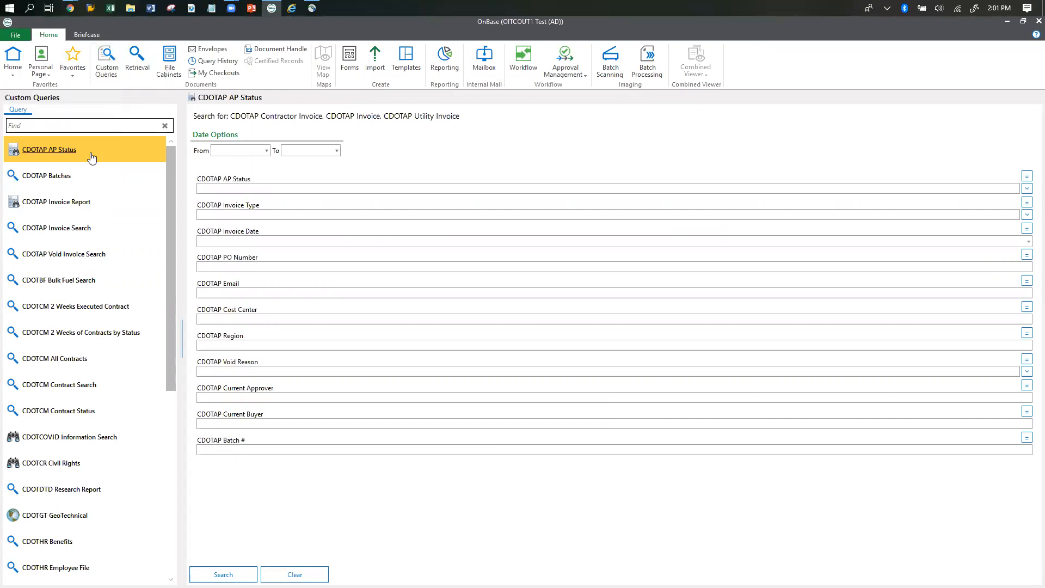
key(ctrl)
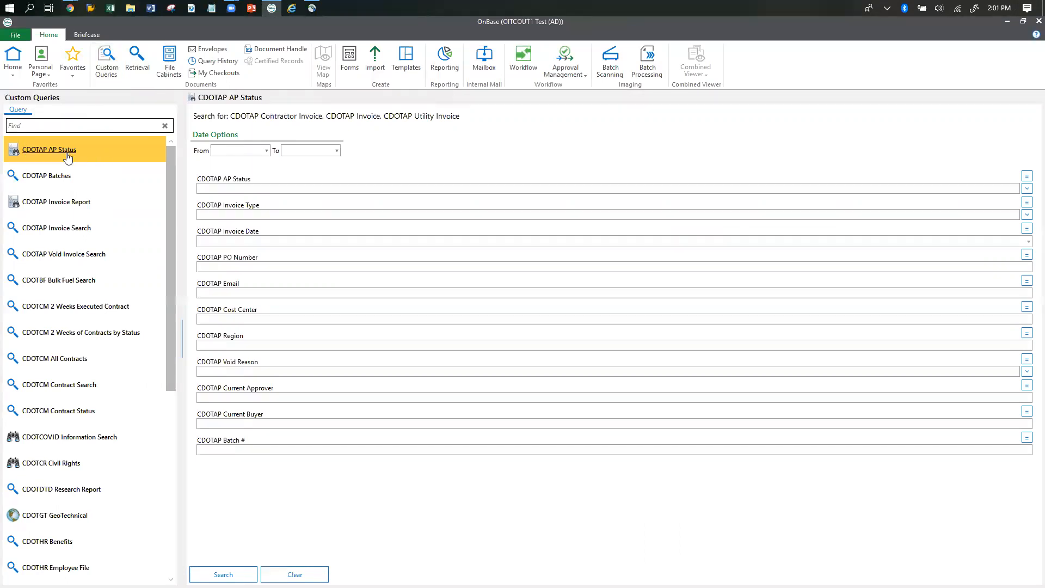